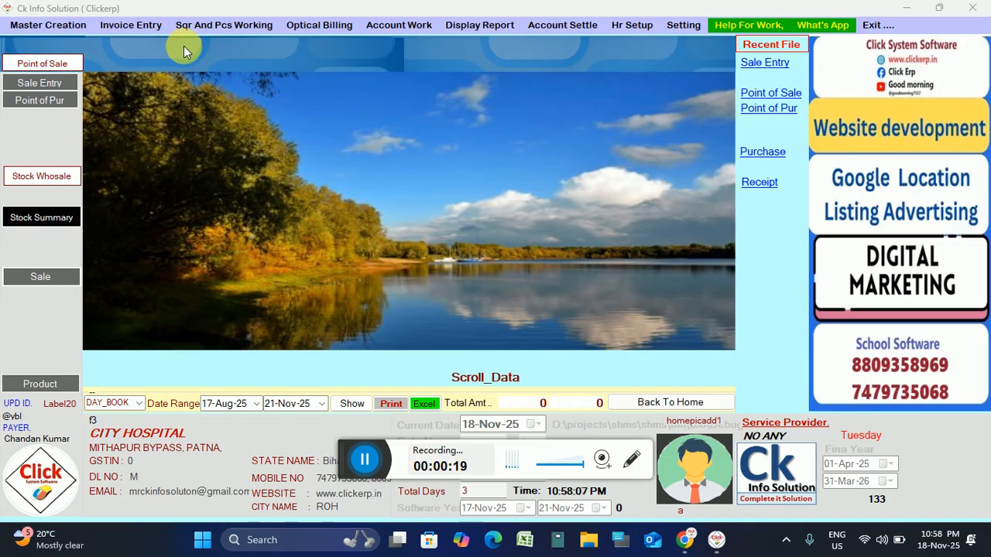
Open a new retail purchase invoice and accept 18-Nov-25 as both the invoice date and the entry date.
left_click(145, 29)
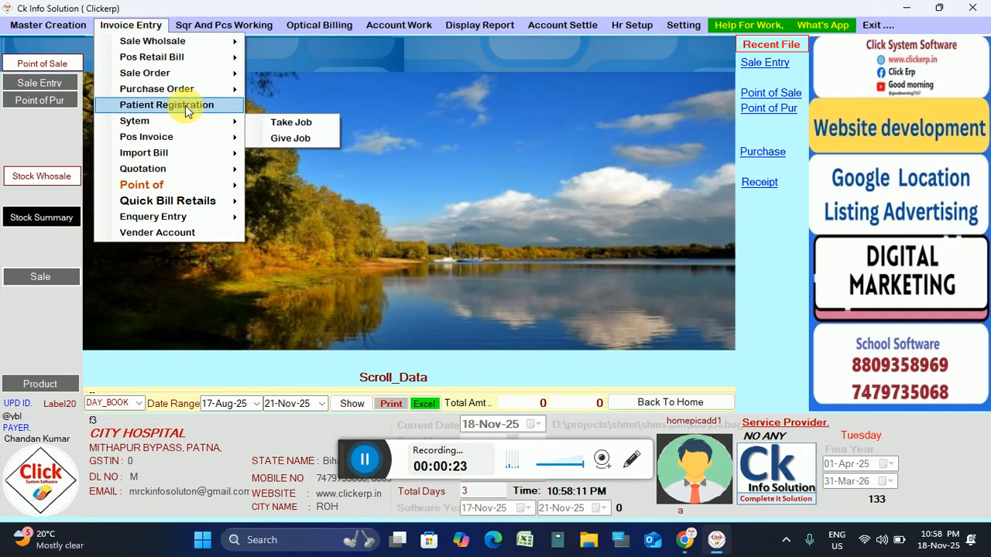
mouse_move(193, 88)
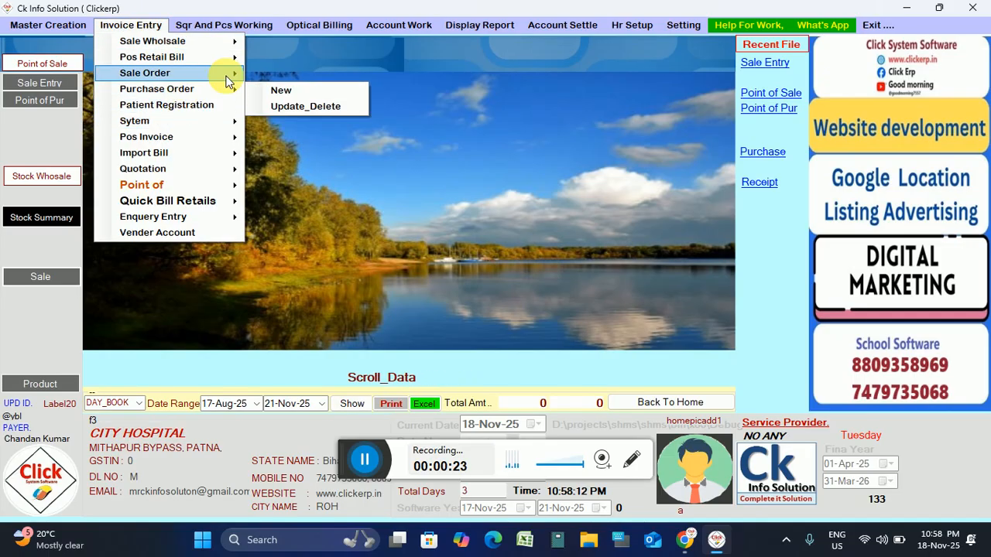
left_click(395, 85)
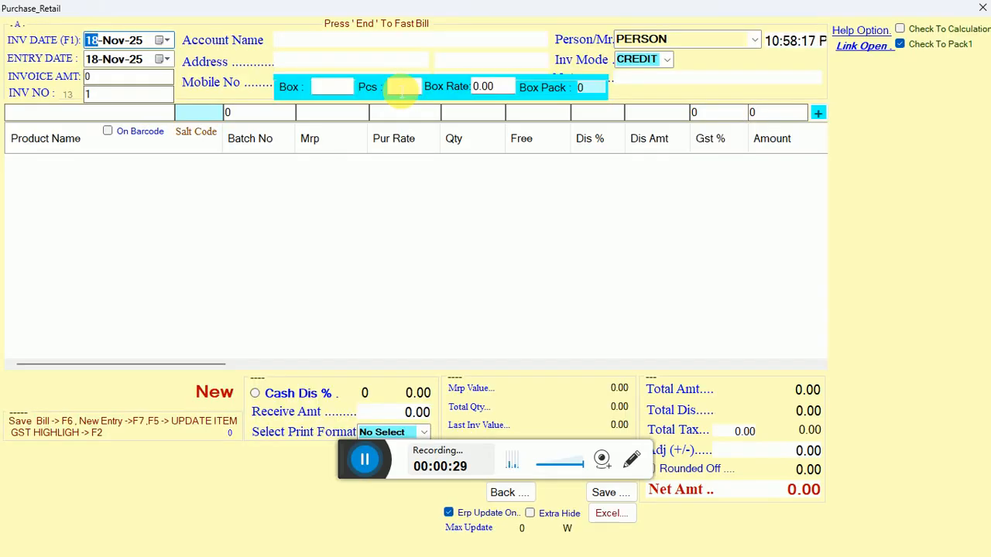
key("Return")
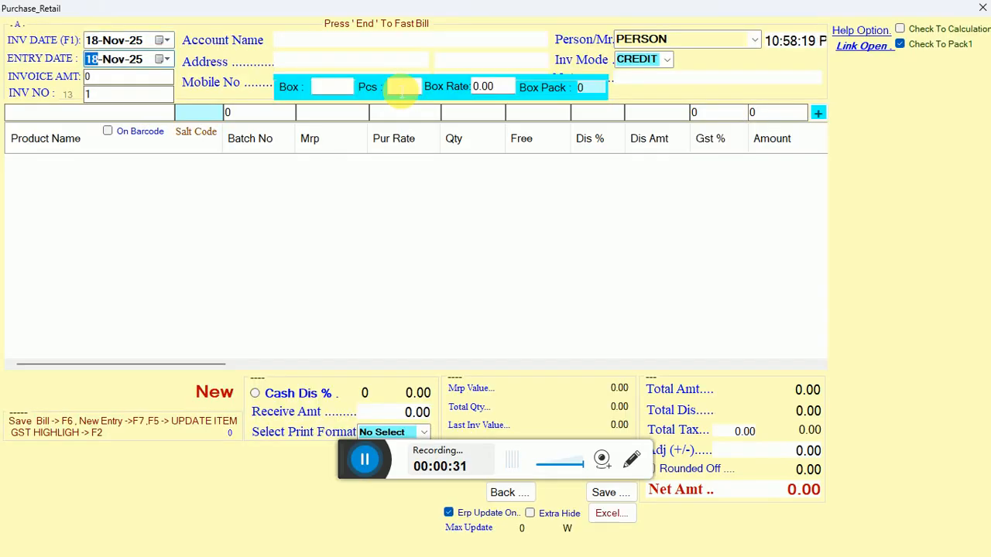
key("Return")
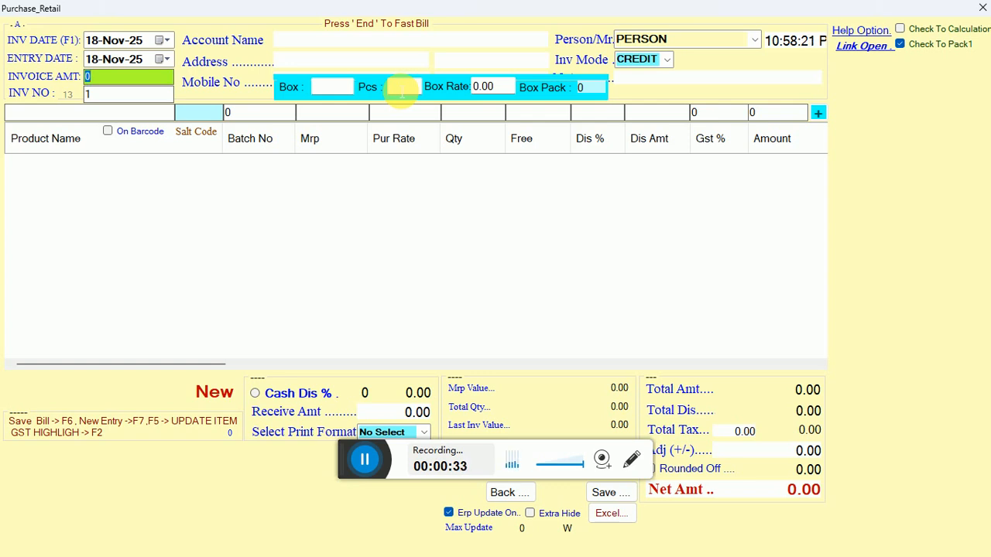
Enter 500 as the invoice amount and r122 as the invoice number.
type("100")
key("BackSpace")
key("BackSpace")
key("BackSpace")
type("500")
key("Return")
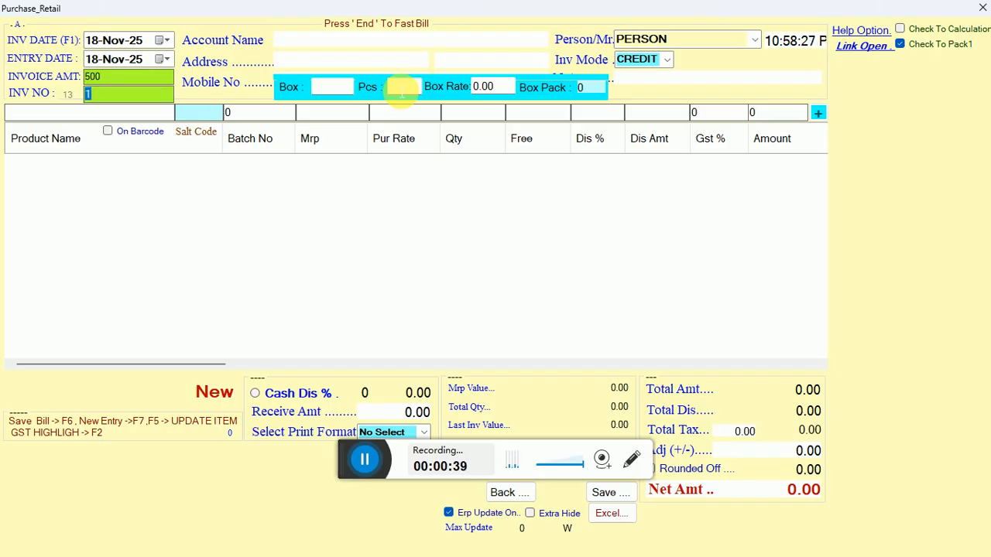
type("r122")
key("Return")
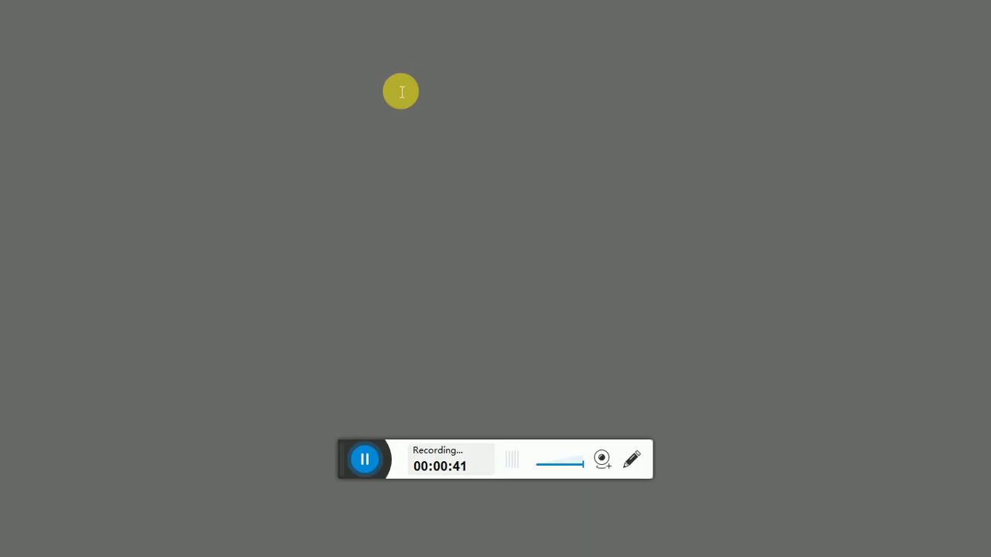
Choose AAKASH COM. as the supplier account for the purchase invoice.
key("Down")
key("Down")
key("Down")
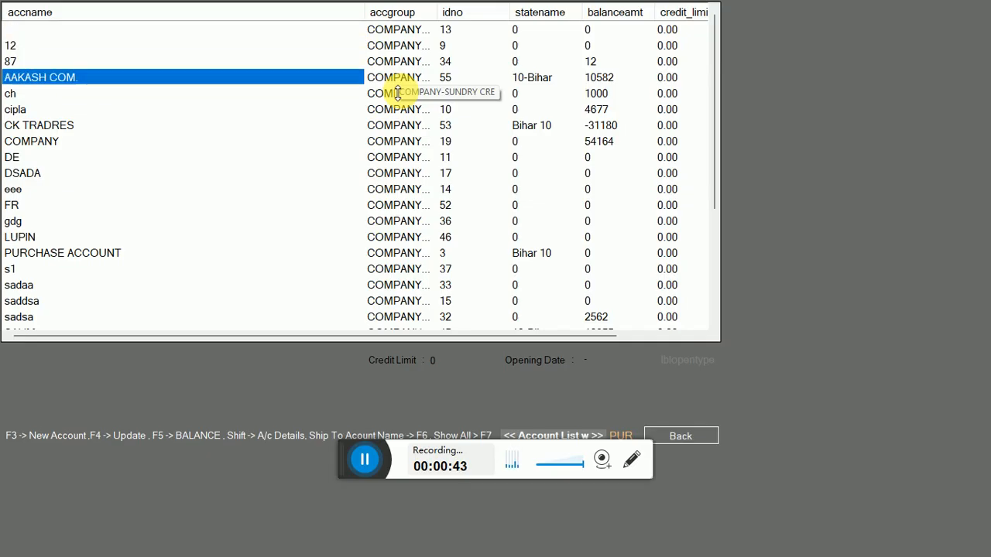
key("Return")
key("Return")
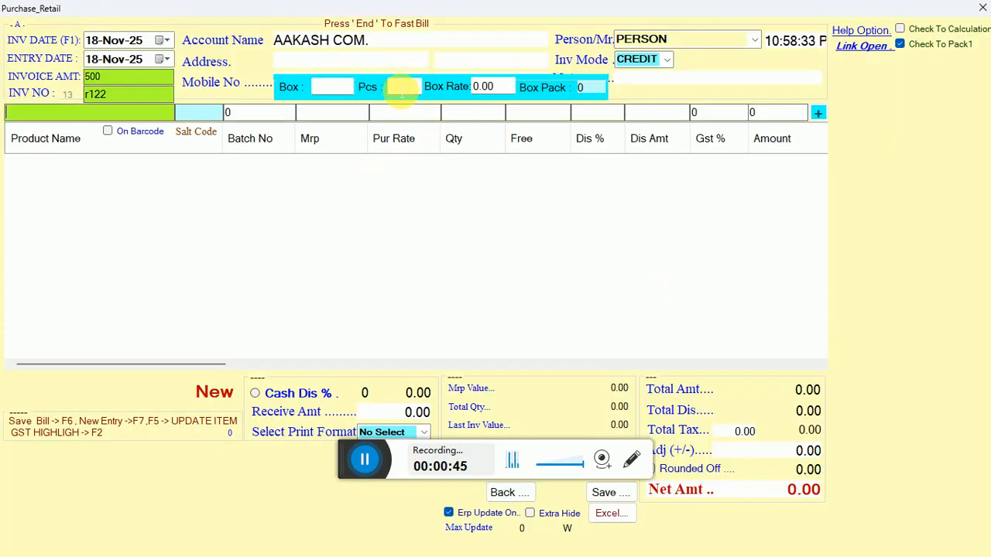
Look through the existing items in the purchase product list.
key("Return")
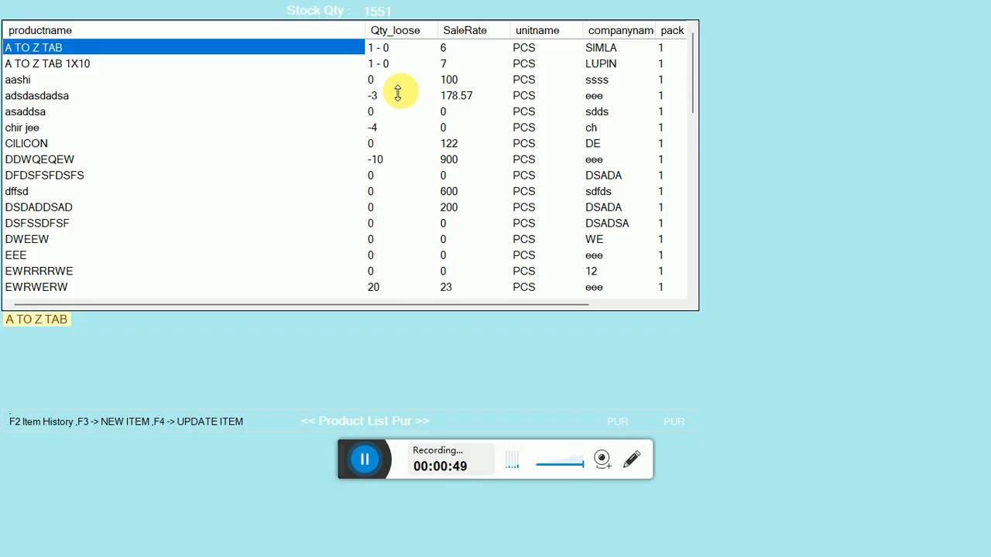
key("Down")
key("Down")
key("Down")
key("Down")
key("Down")
key("Down")
key("Down")
key("Down")
key("Down")
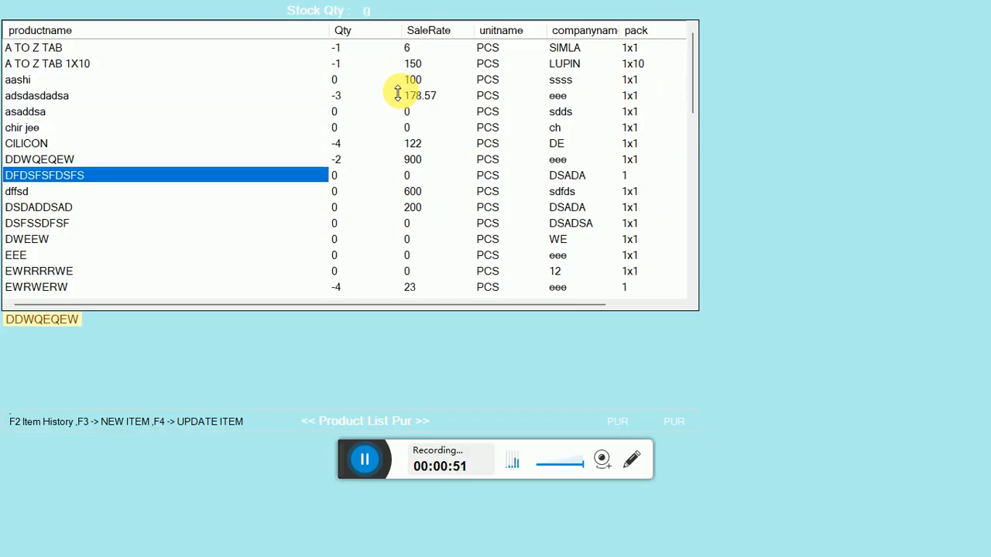
key("Up")
key("Up")
key("Up")
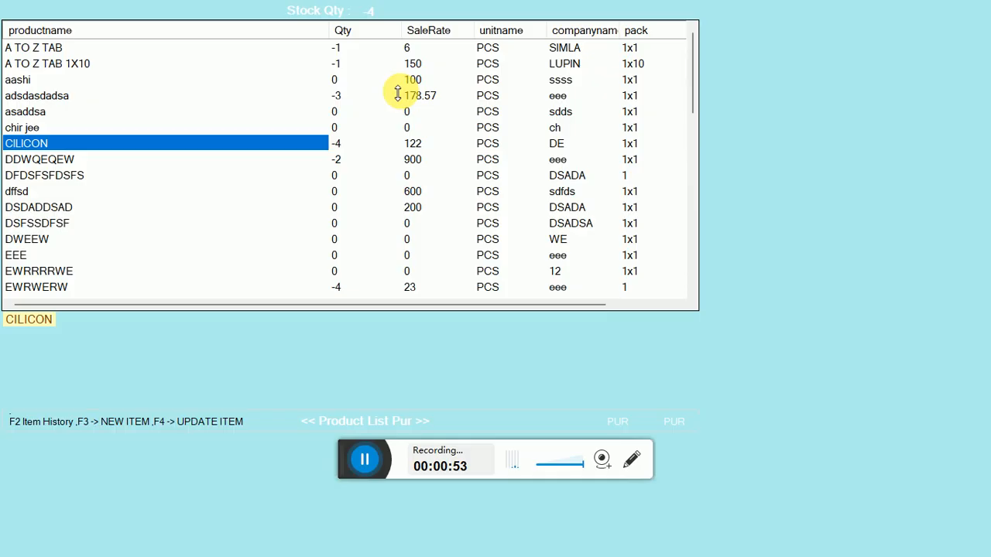
Start a new product in the GENERAL group, name it DOLO TAB and create ABC as its new company.
key("F3")
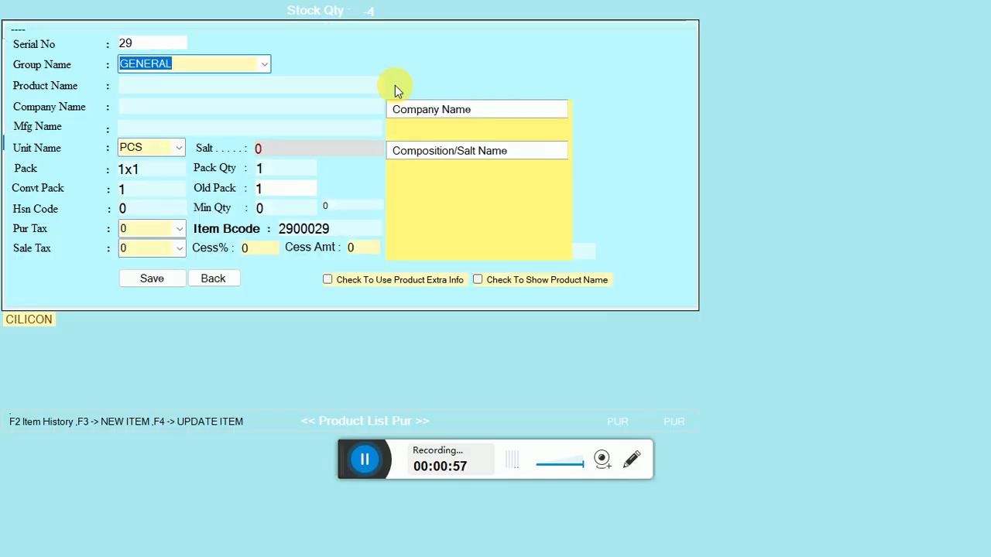
key("Return")
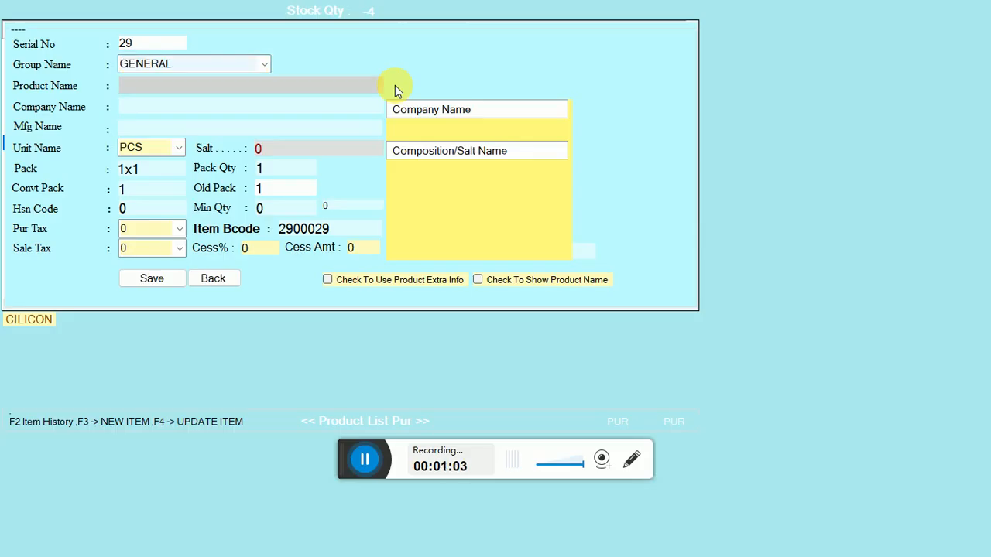
type("DOLO TAB")
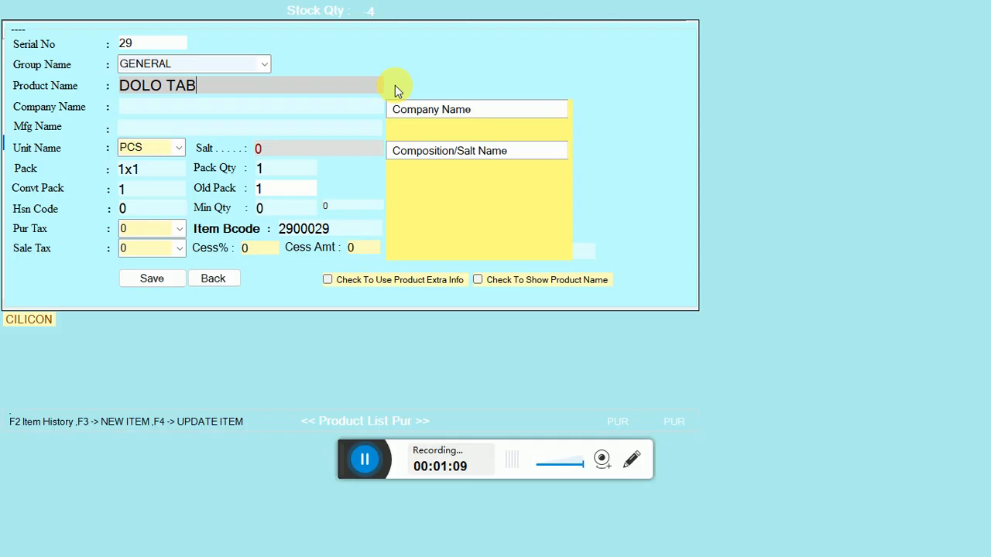
key("Return")
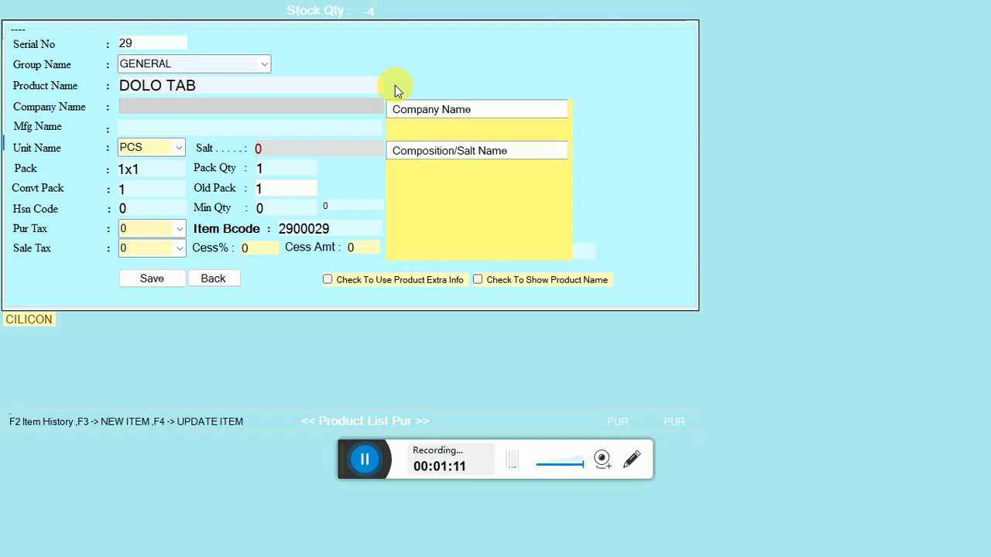
type("ABC")
key("Return")
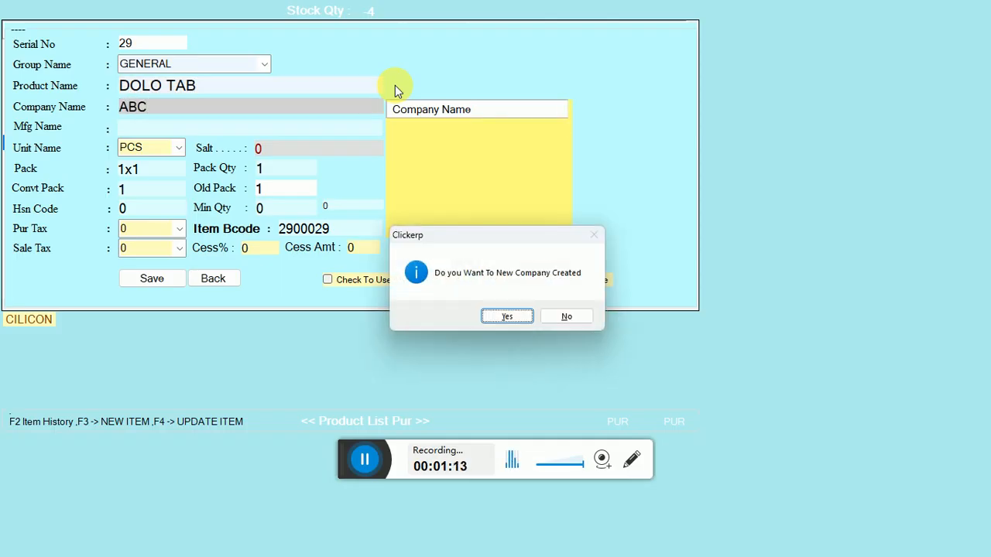
key("Return")
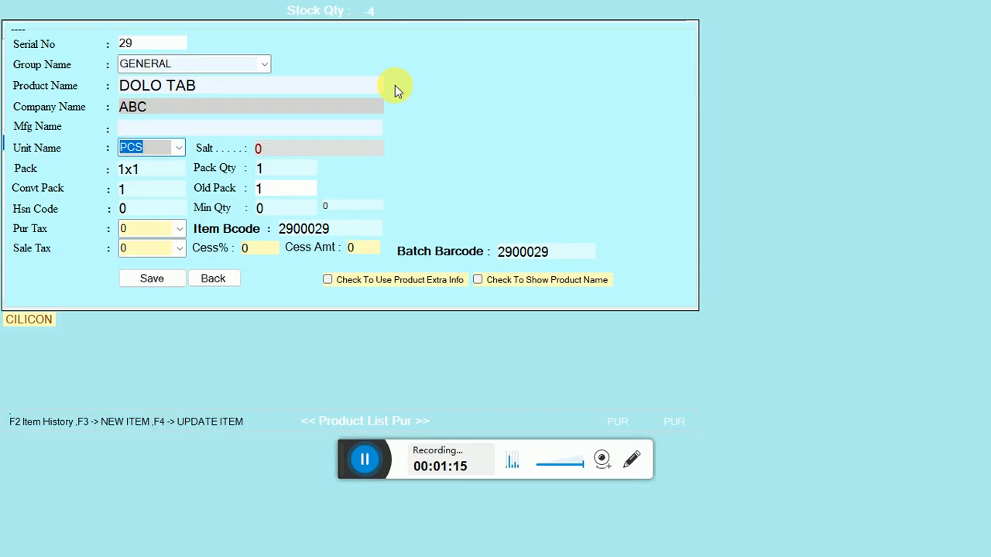
Set the new product's unit to TAB, keeping the default salt and 1x1 pack.
type("TAB")
key("Return")
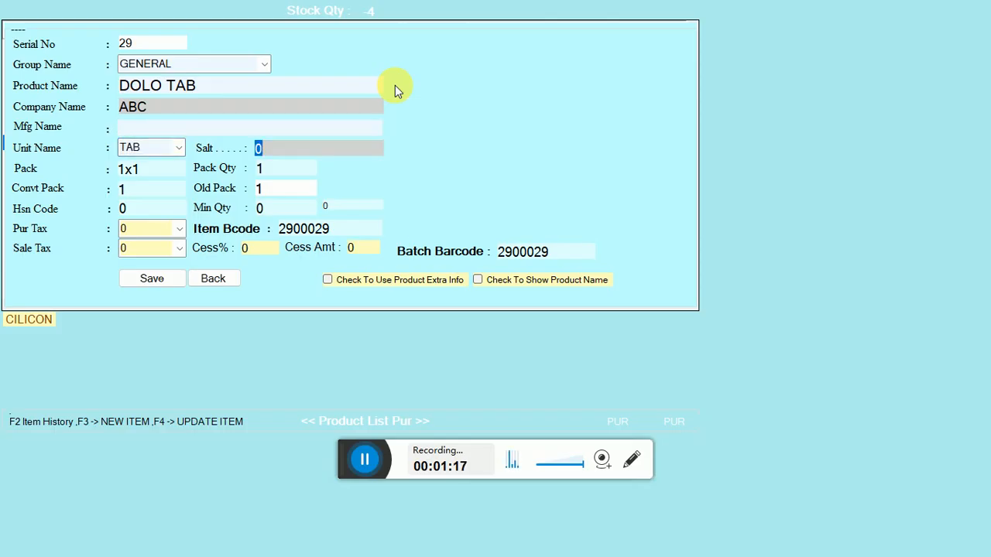
key("Return")
key("Return")
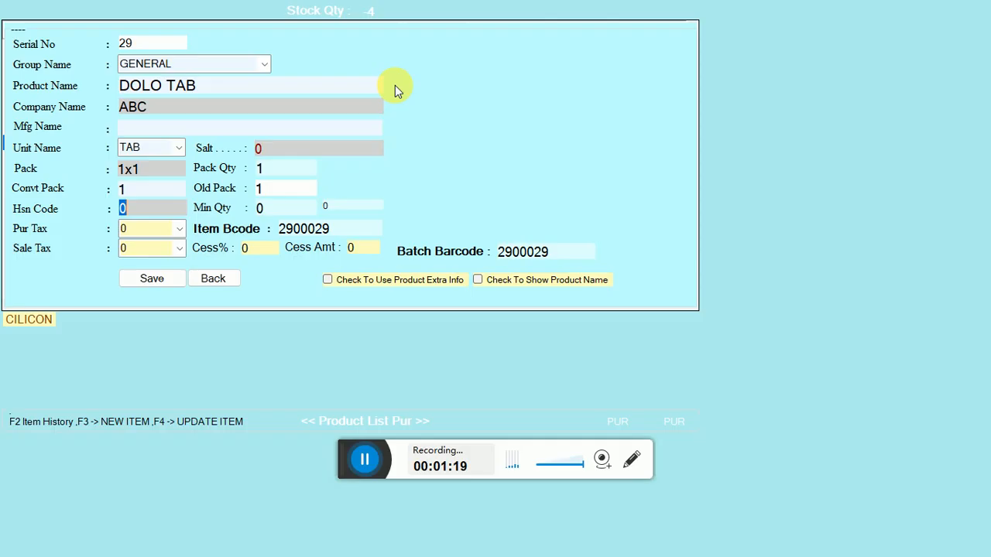
key("Return")
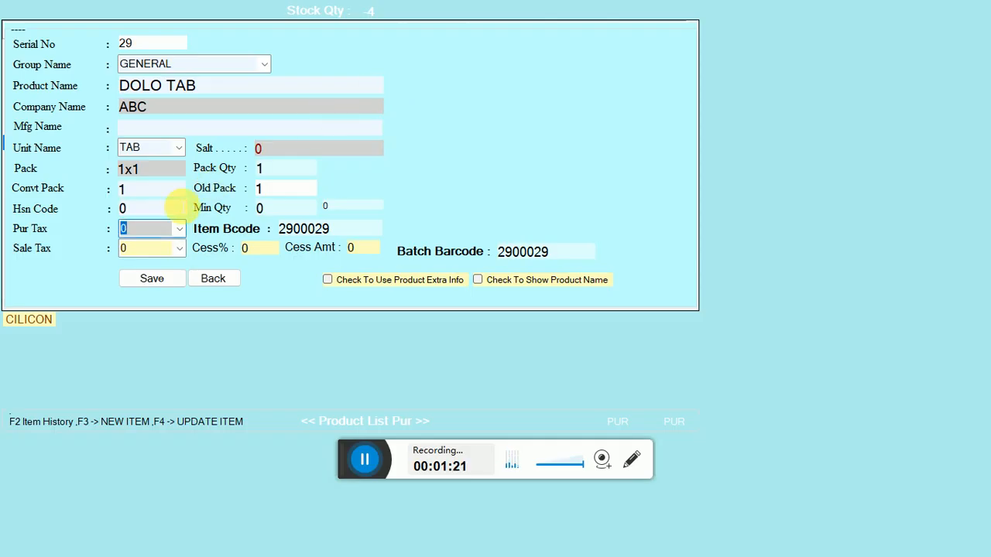
Set the product's HSN code to 43003 and both its purchase tax and sale tax to 5.
left_click(175, 207)
key("BackSpace")
type("43003")
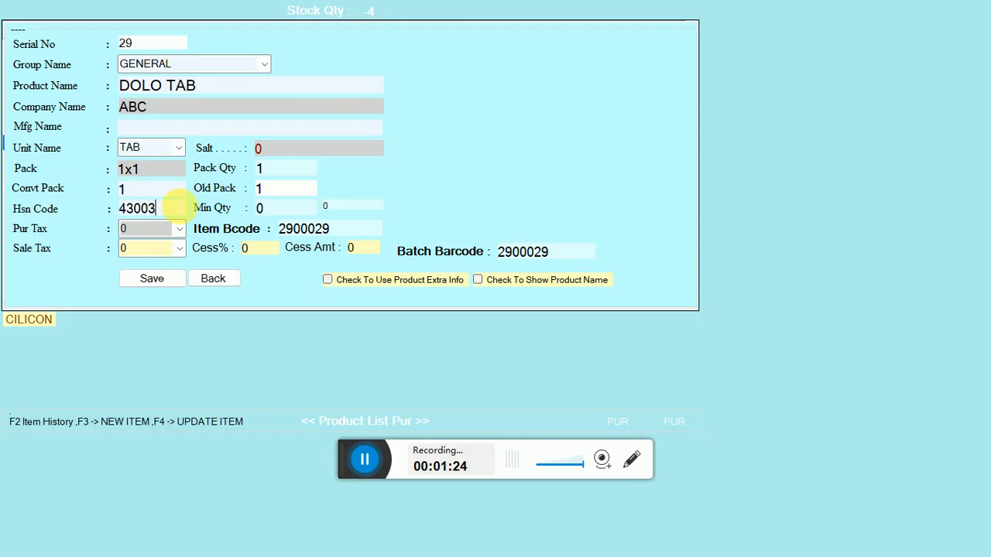
key("Return")
type("5")
key("Return")
key("Return")
key("Return")
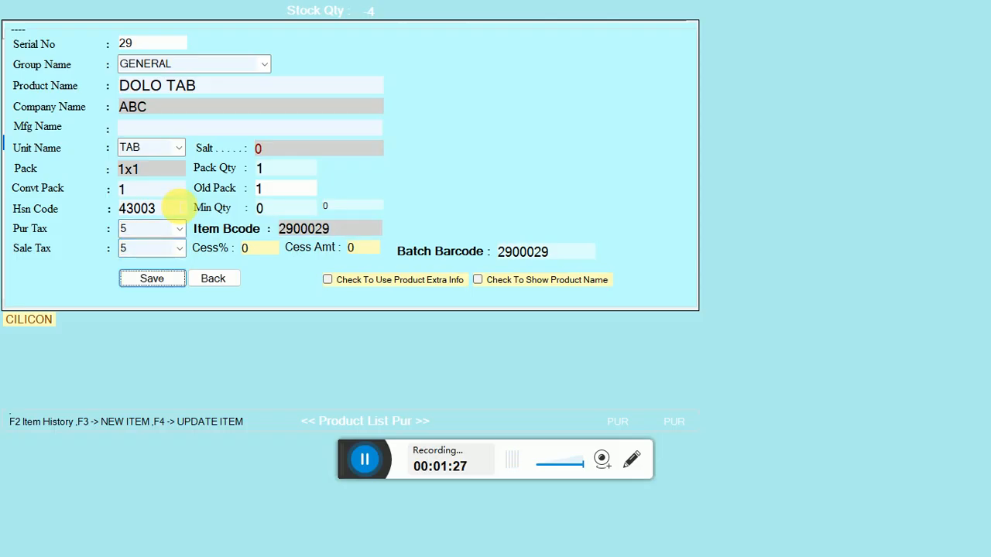
Save the DOLO TAB product and bring it into the invoice's item line.
key("Return")
key("Return")
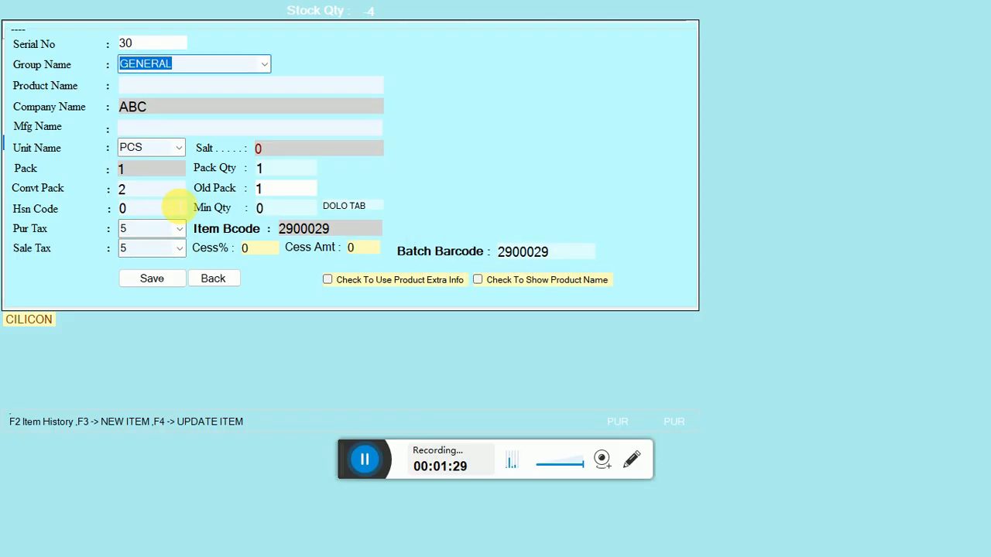
key("Return")
key("Return")
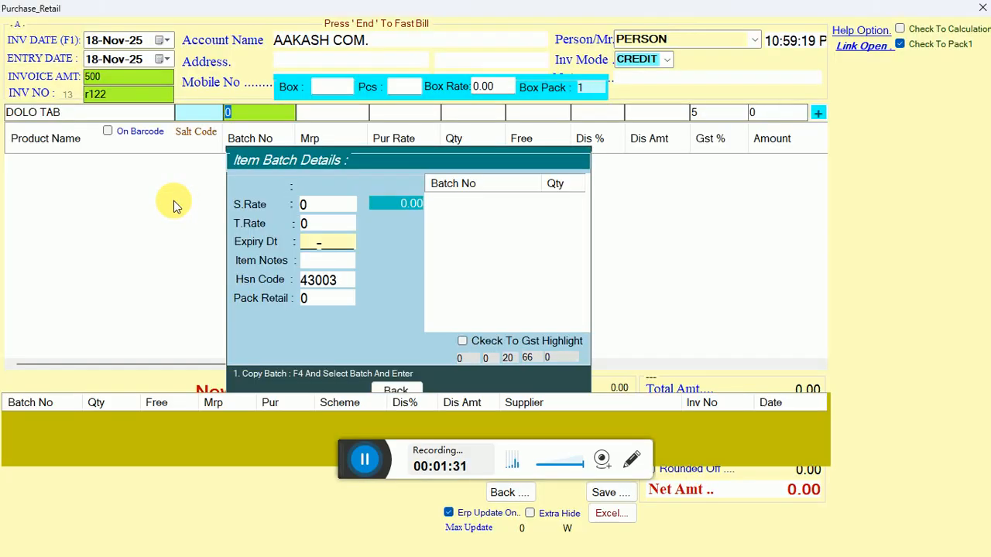
Enter batch number B344, MRP 25 and purchase rate 15 for the DOLO TAB line.
type("B344")
type("25")
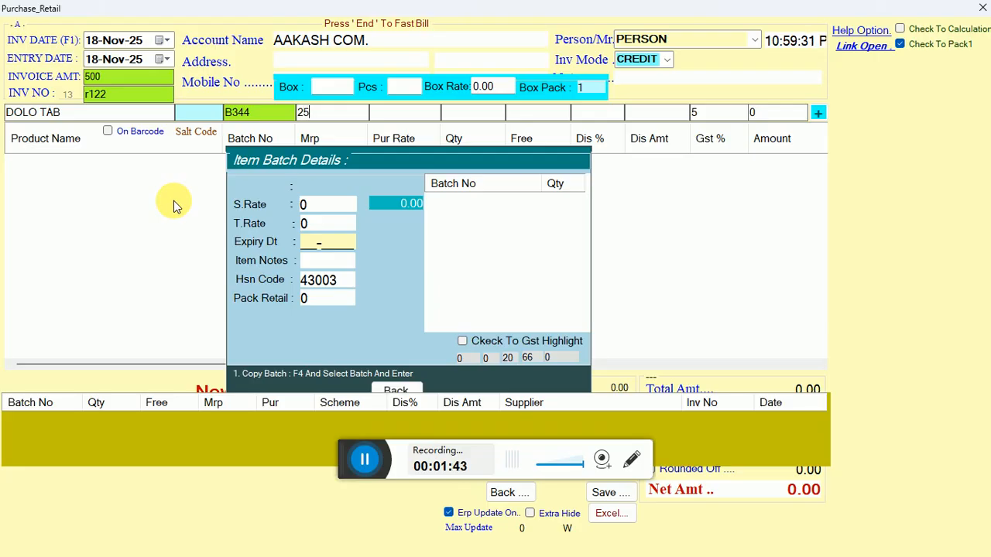
key("Return")
type("15")
key("Return")
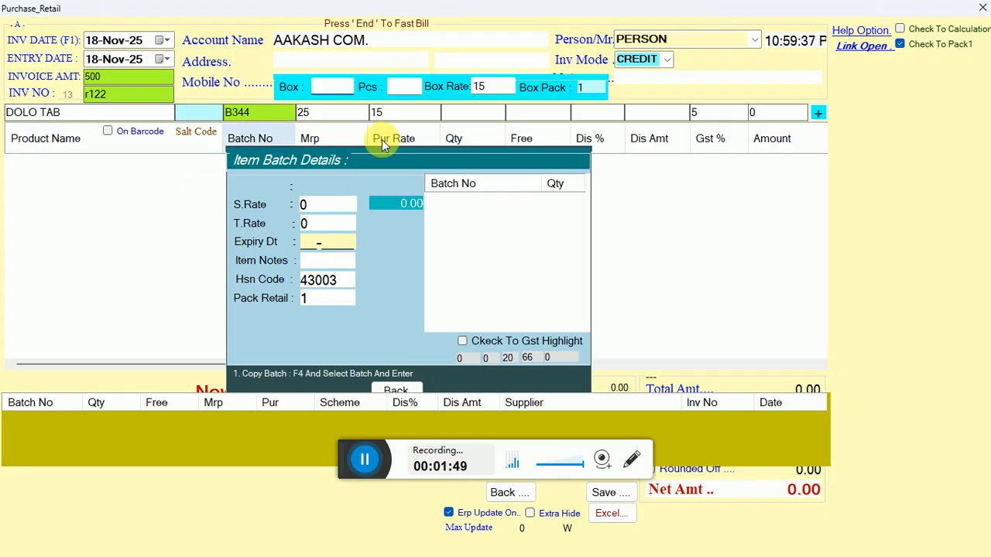
Set the item's quantity to 2 with 0 free and a 10% discount, keeping GST at 5%.
left_click(457, 113)
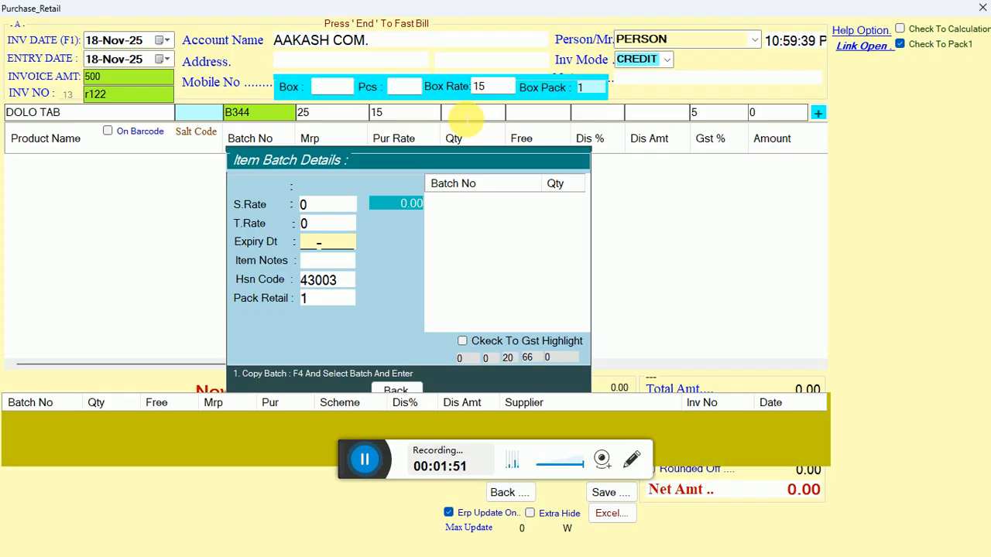
type("2")
key("Return")
key("Return")
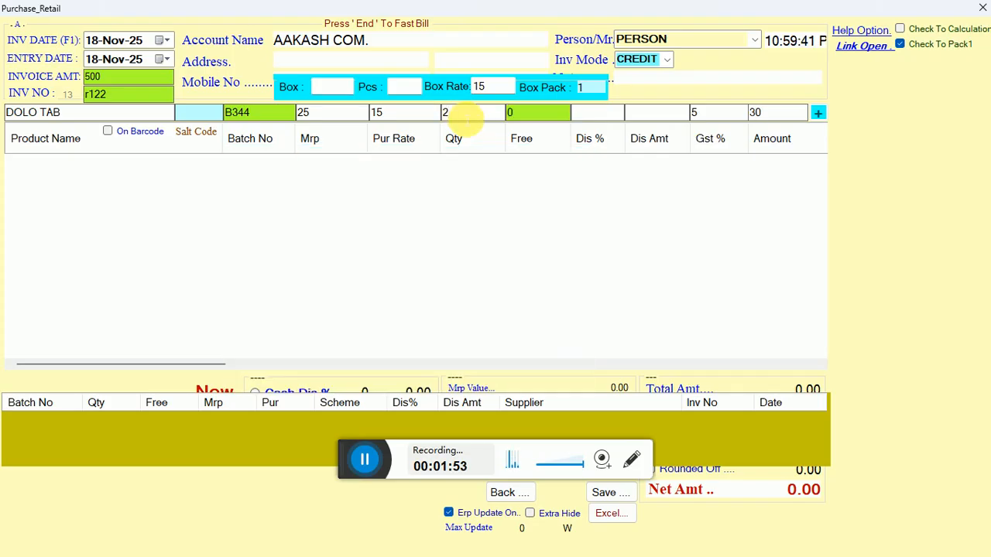
type("10")
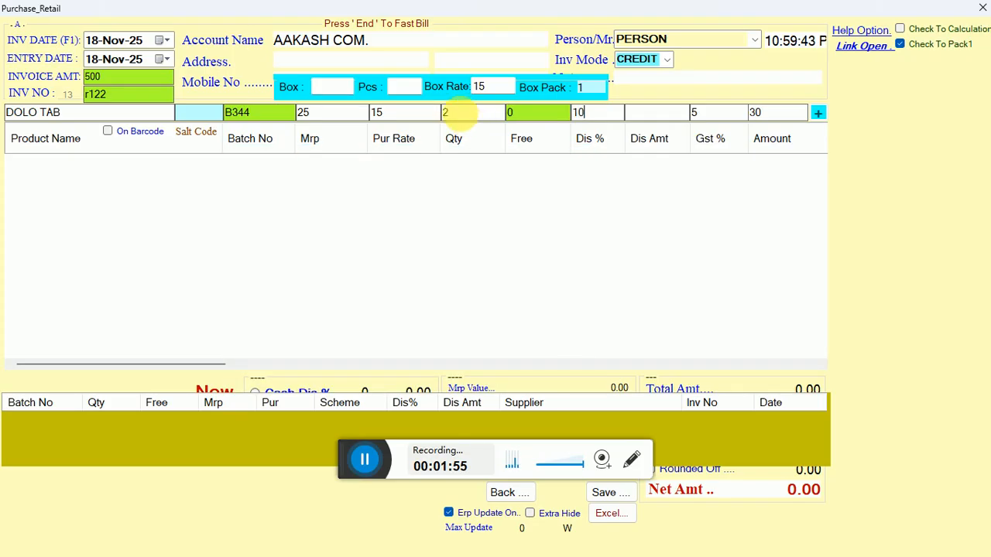
key("Return")
key("Return")
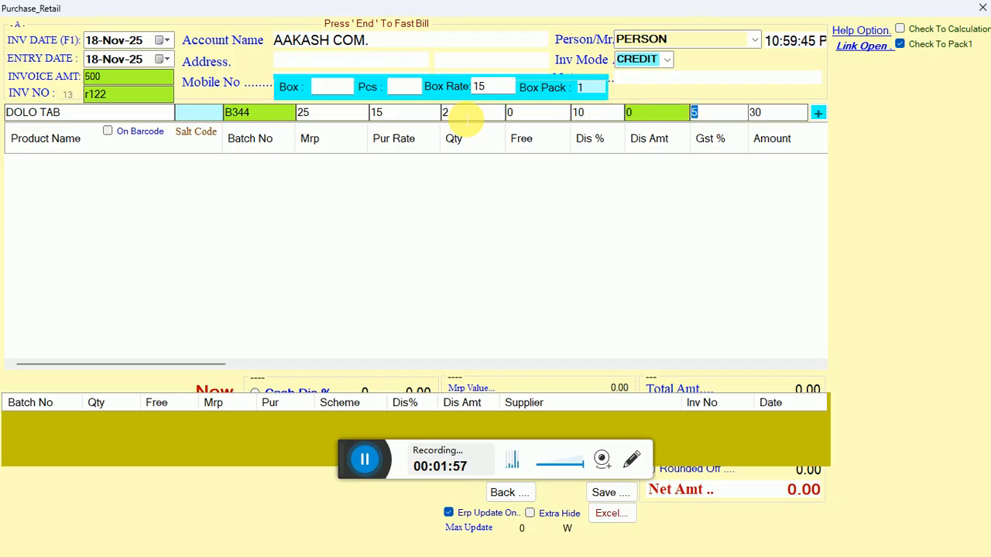
key("Return")
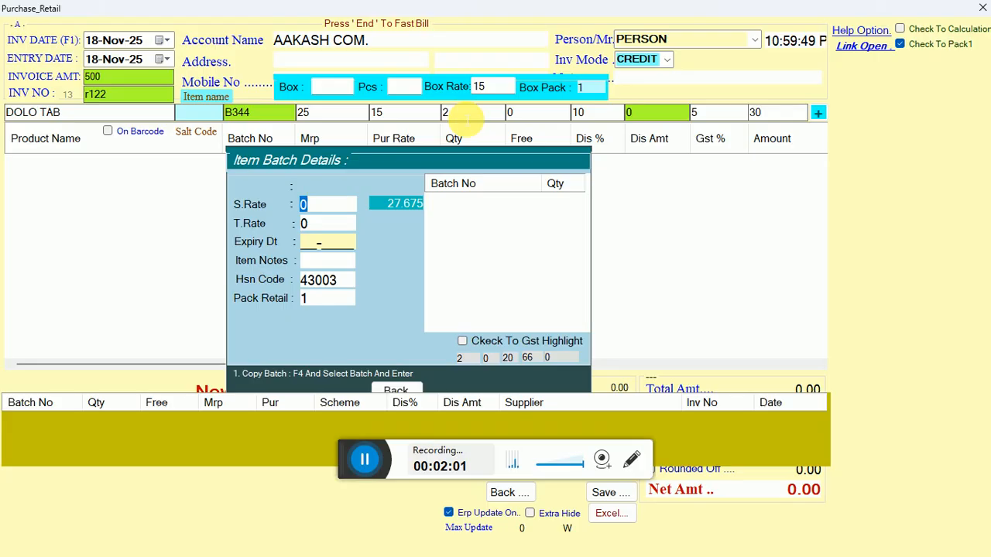
Fill in the item's batch details with sale rate 20 and expiry date 12-025, keeping the other fields.
type("20")
key("Return")
key("Return")
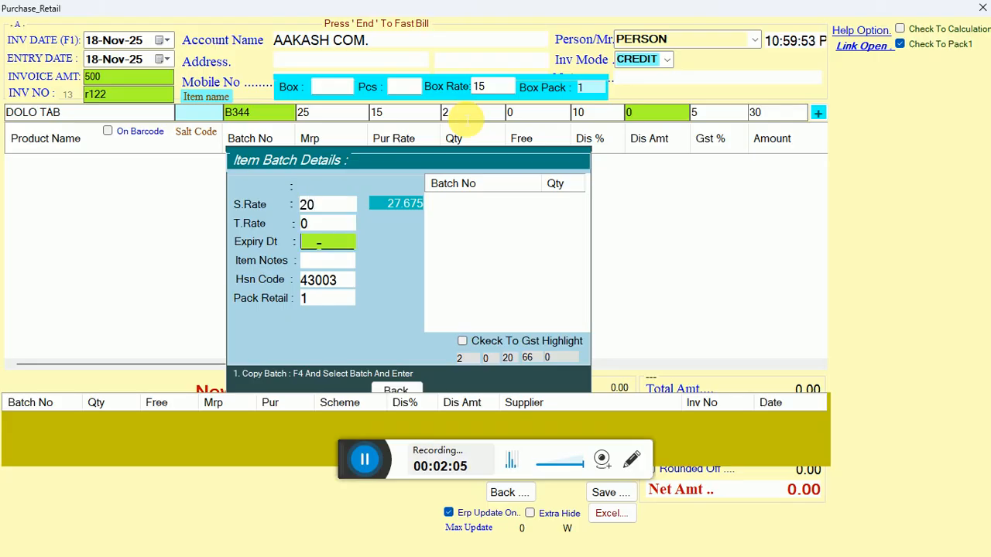
type("12-025")
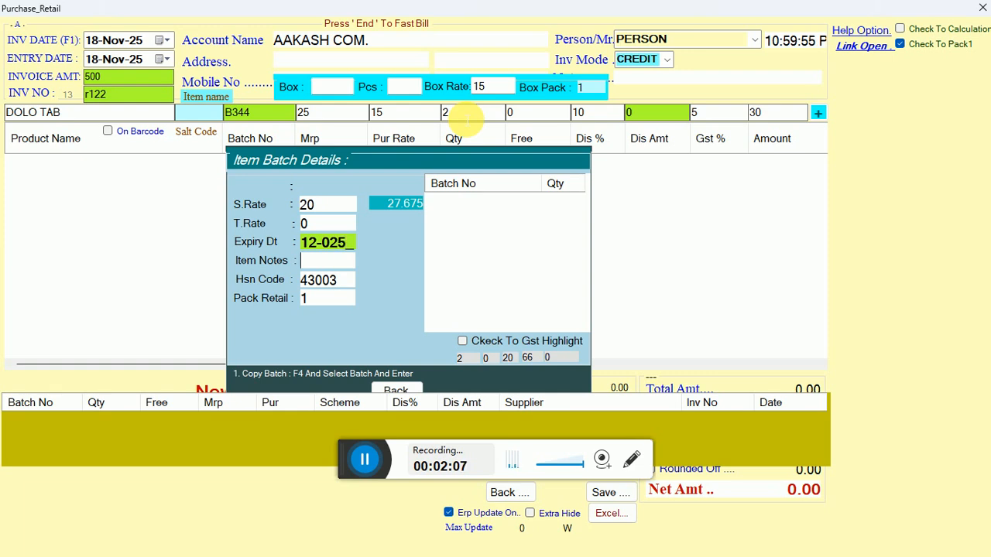
key("Return")
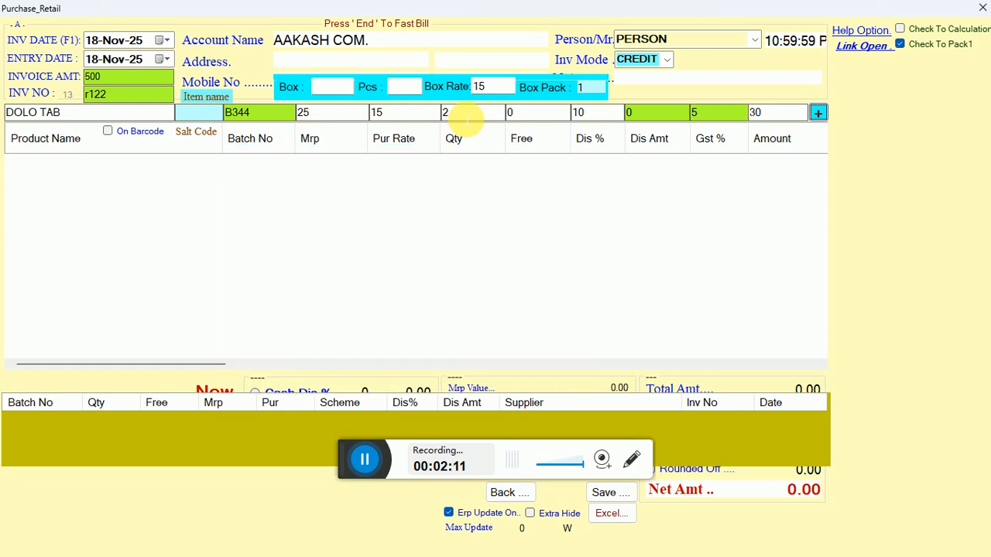
Add the DOLO TAB line to the purchase invoice, save the invoice and close the purchase form.
key("Return")
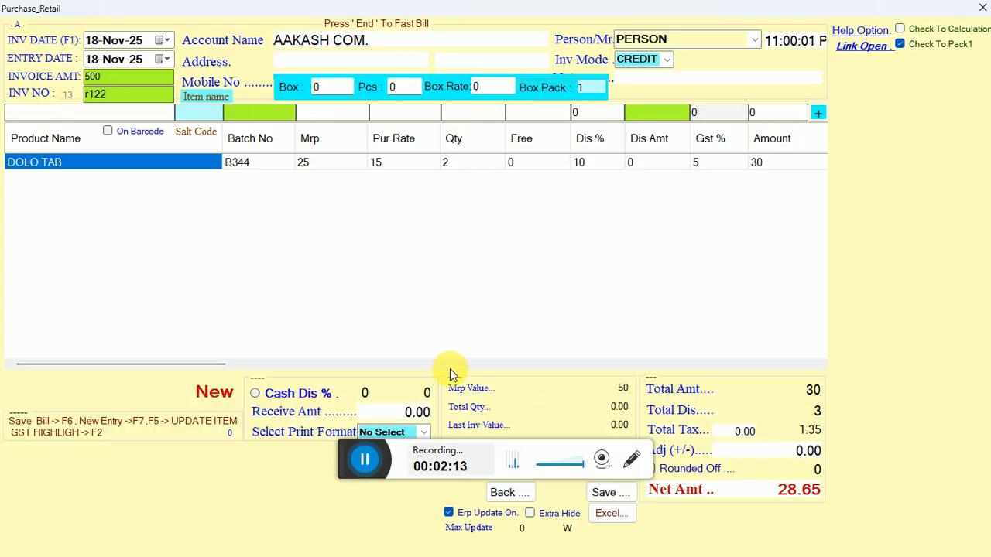
left_click_drag(362, 464, 428, 536)
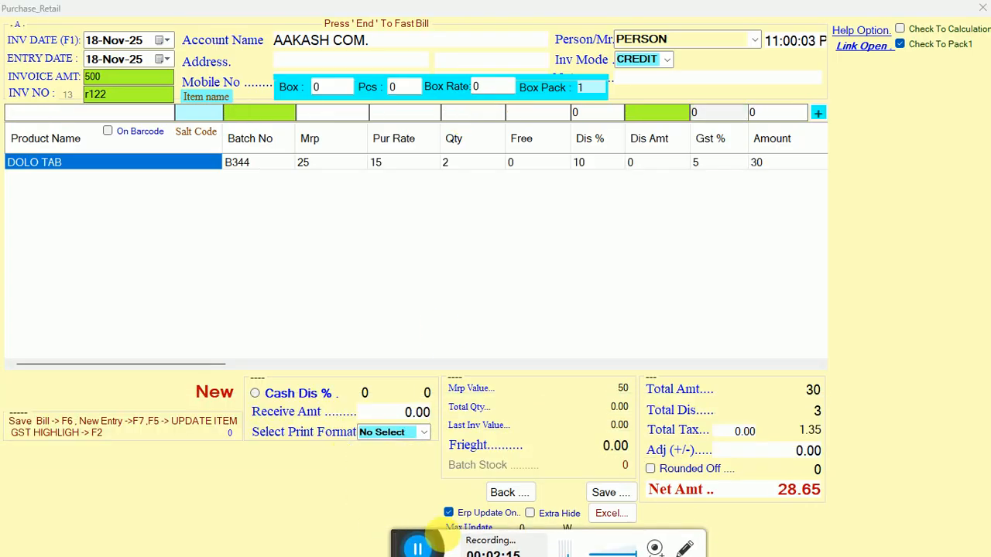
left_click(602, 492)
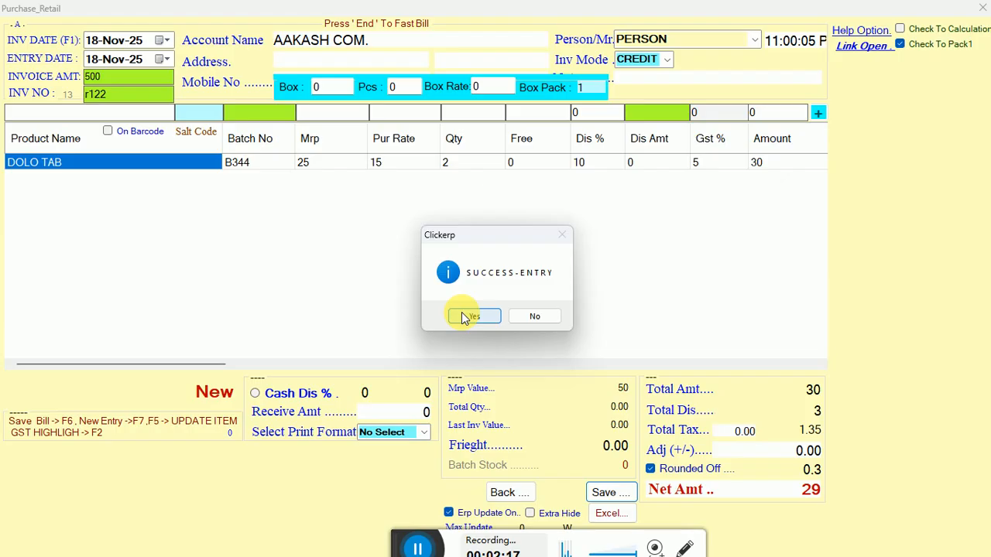
left_click(467, 317)
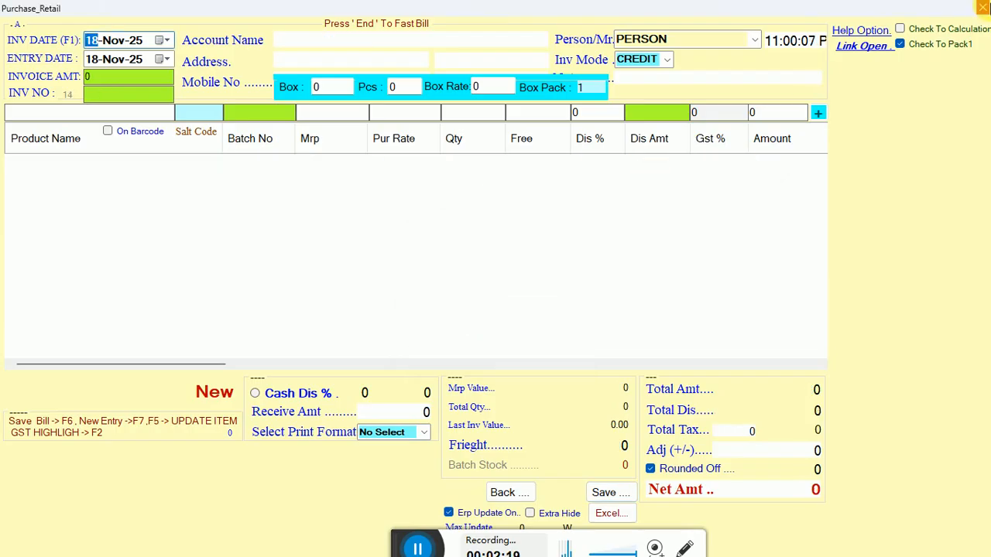
left_click(982, 7)
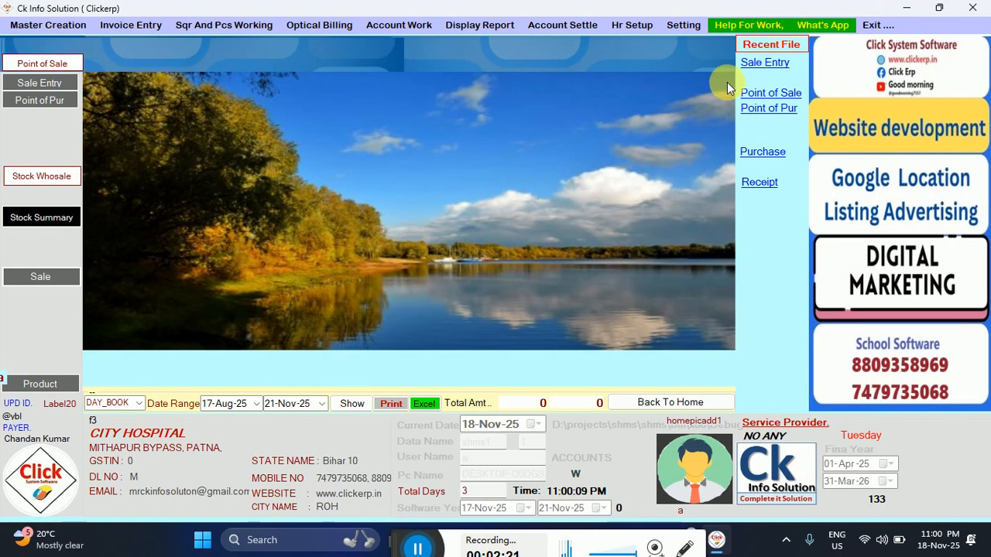
Start a sale entry for the CASH SALE account in CASH mode, keeping the default party details and salesman.
left_click(749, 64)
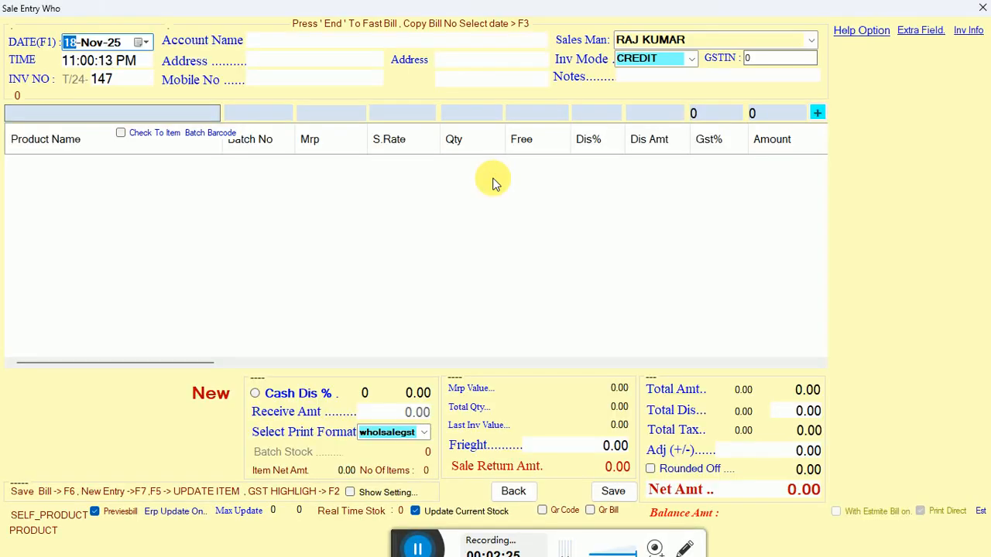
key("Return")
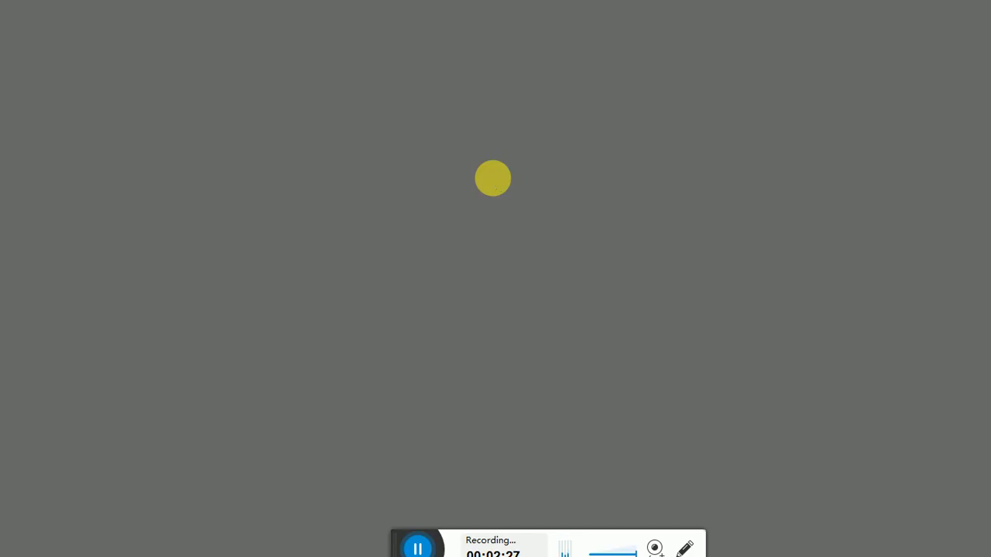
key("Down")
key("Return")
key("Return")
key("Return")
key("Return")
key("Return")
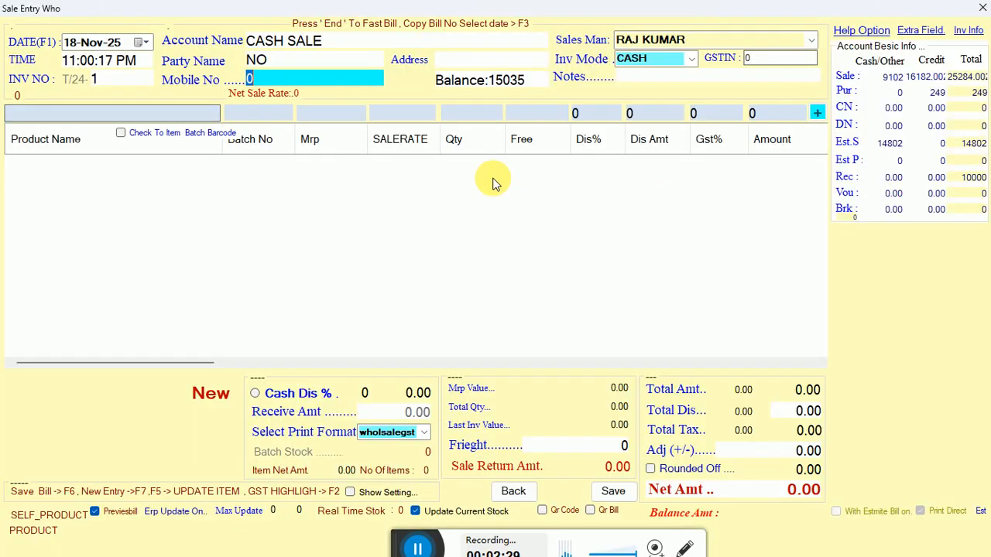
key("Return")
Add DOLO TAB from batch B344 to the sale with quantity 1, 0 free and no discount, keeping sale rate 20.
key("Return")
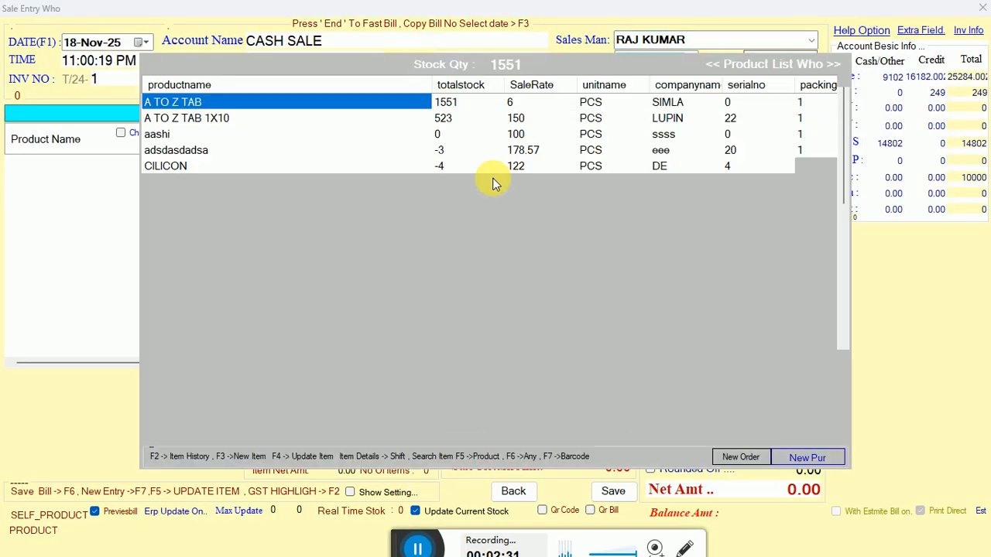
type("DO")
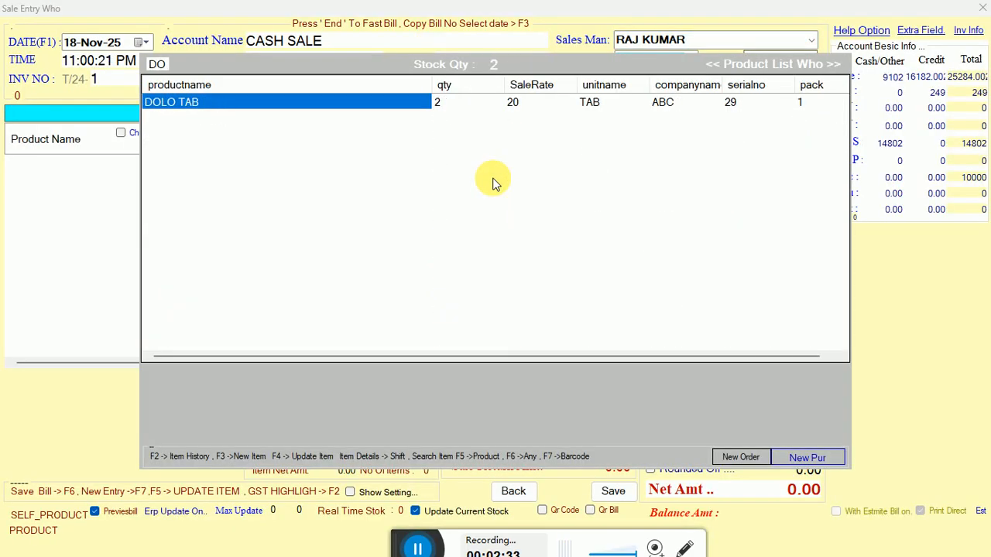
key("Return")
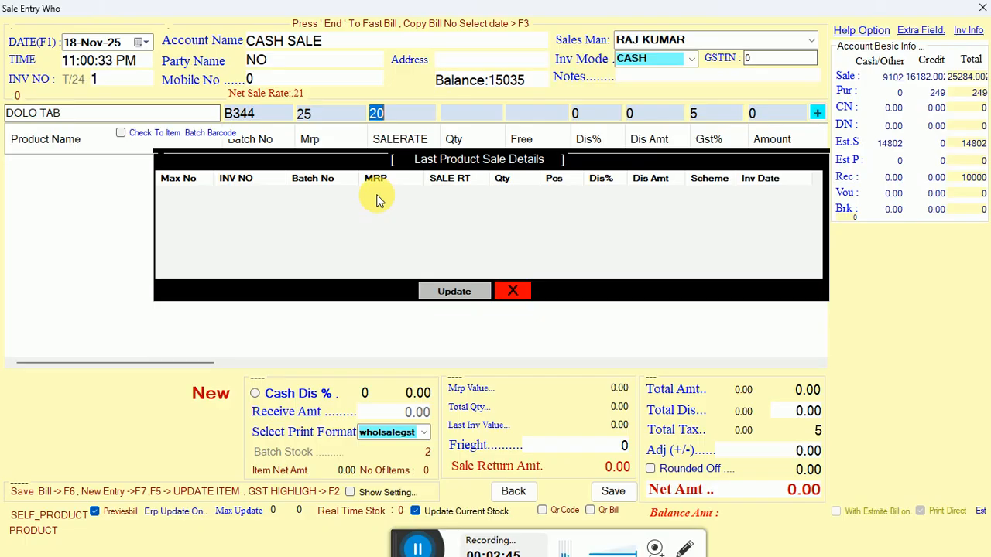
key("Return")
type("1")
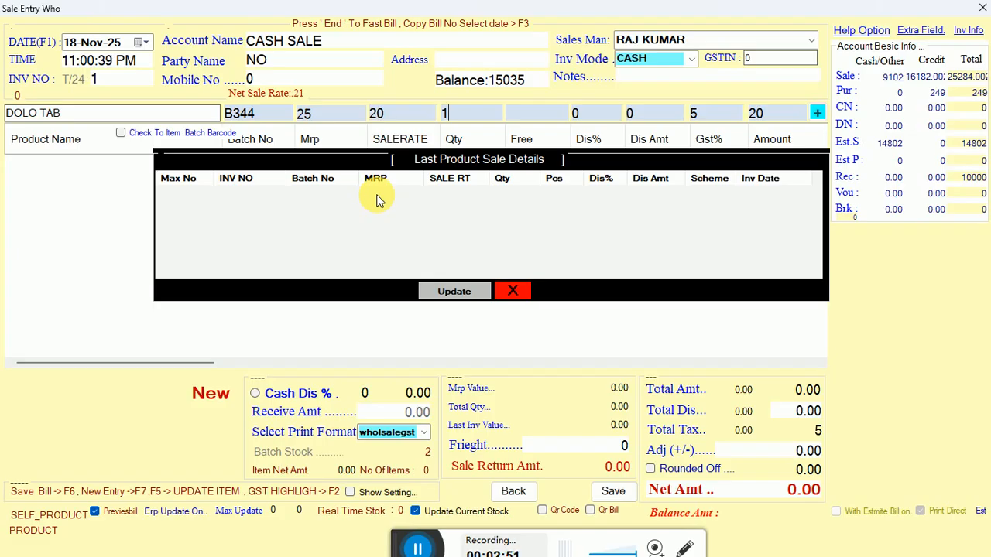
key("Return")
key("Return")
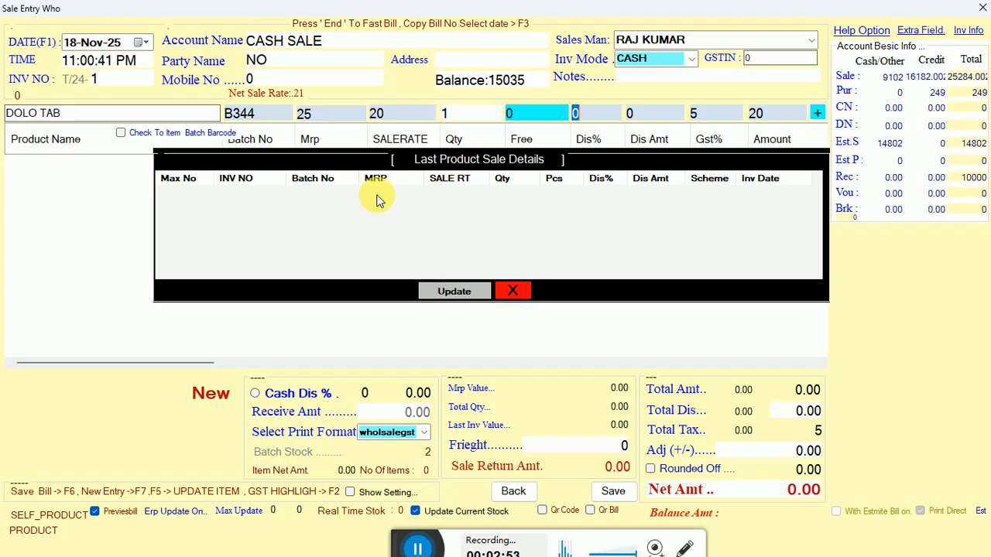
key("Return")
key("Return")
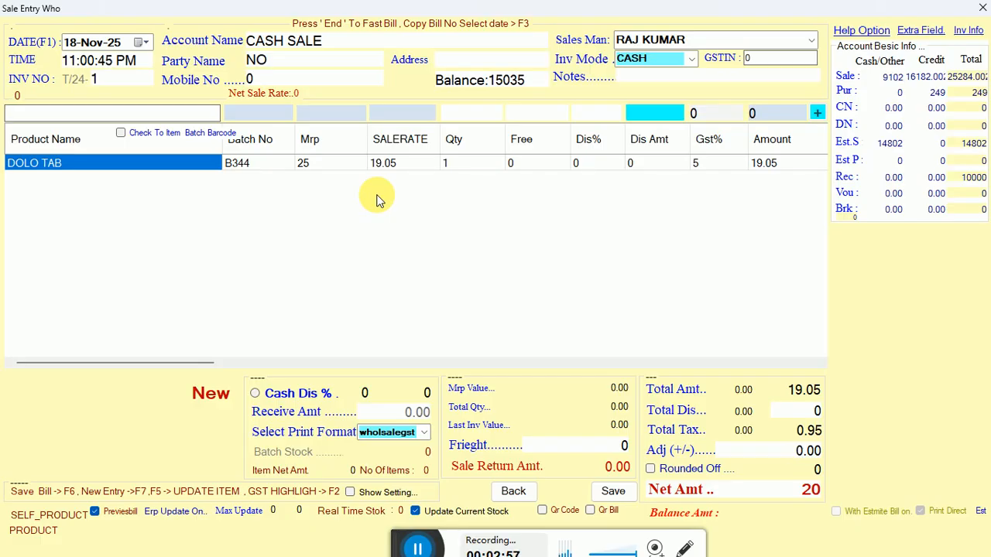
Save the sale bill with its print preview and return to the sale entry without printing.
key("F6")
key("Return")
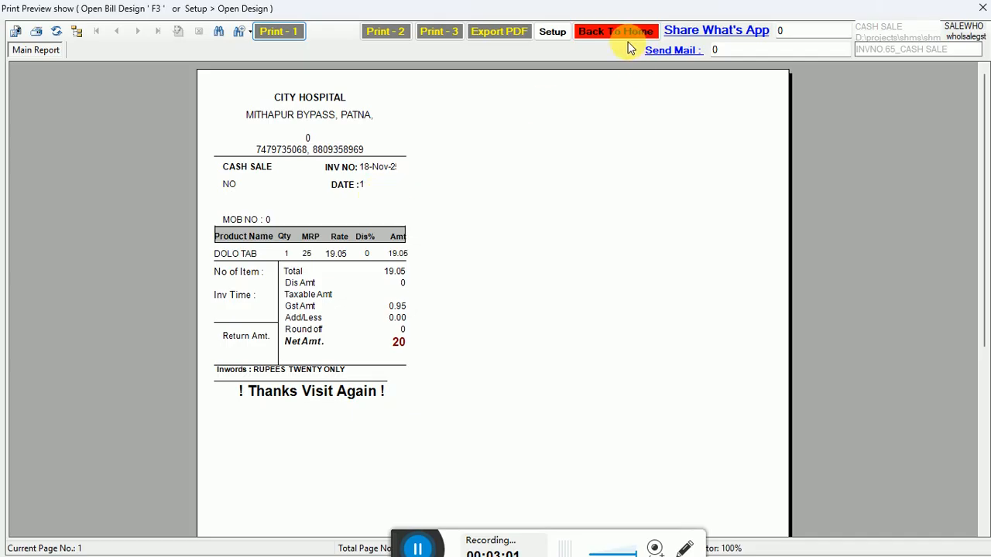
left_click(621, 34)
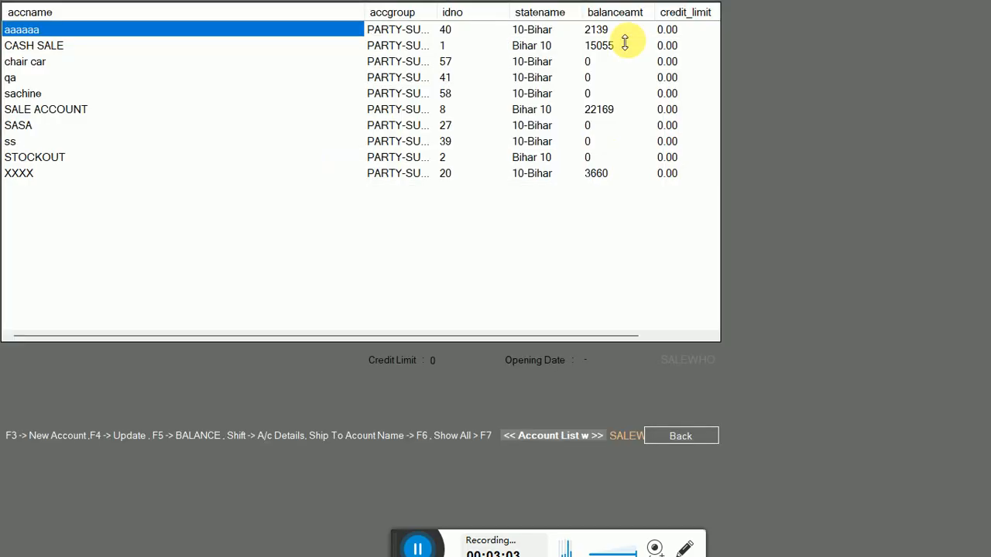
Check DOLO TAB's last sale details by picking it in a new CASH SALE entry, and close the entry without saving.
double_click(625, 44)
key("Return")
key("Return")
key("Return")
key("Return")
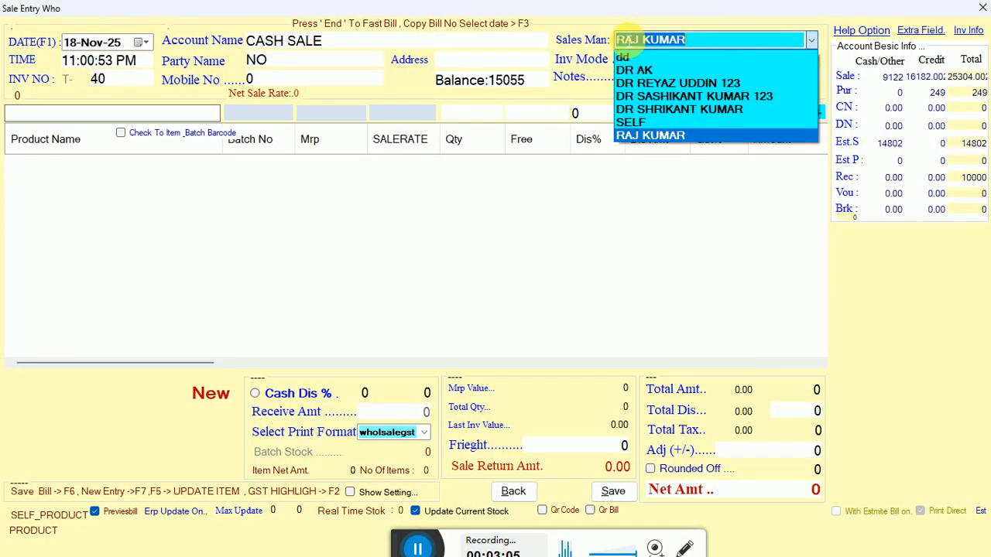
key("Return")
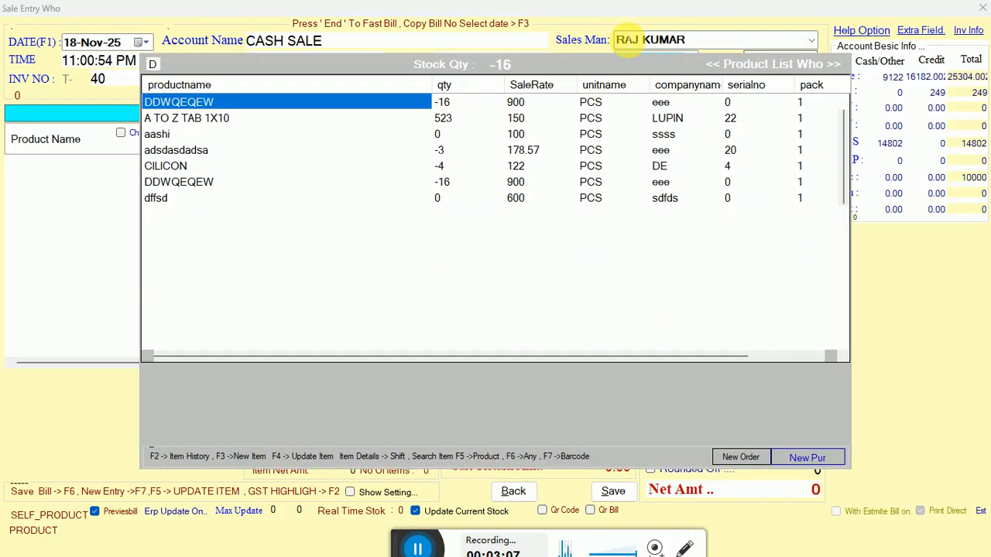
type("DO")
key("Return")
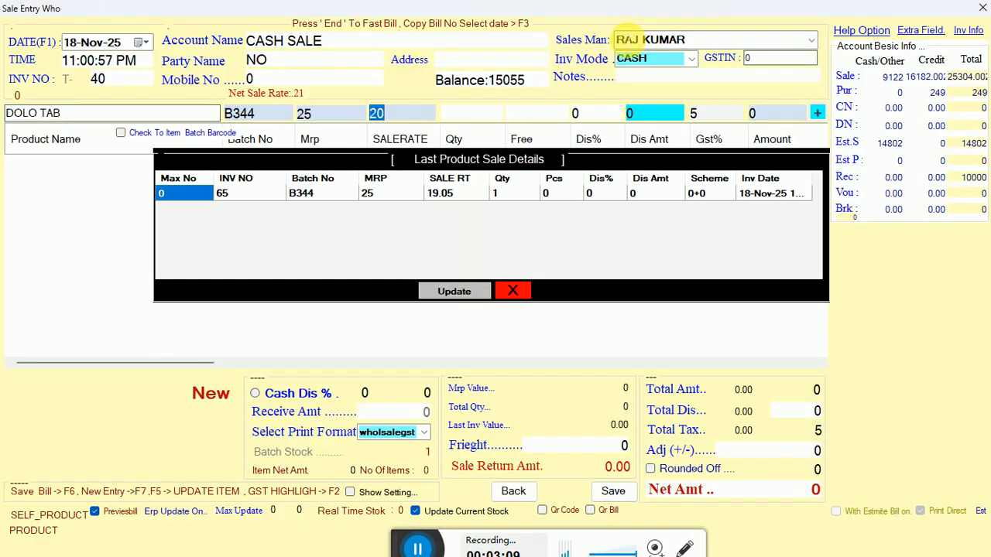
left_click(276, 195)
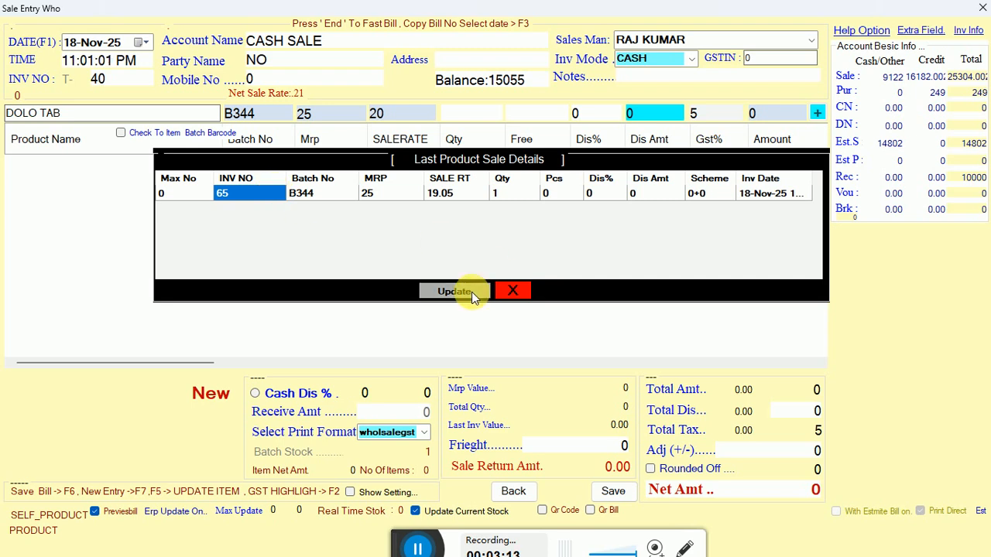
left_click(511, 291)
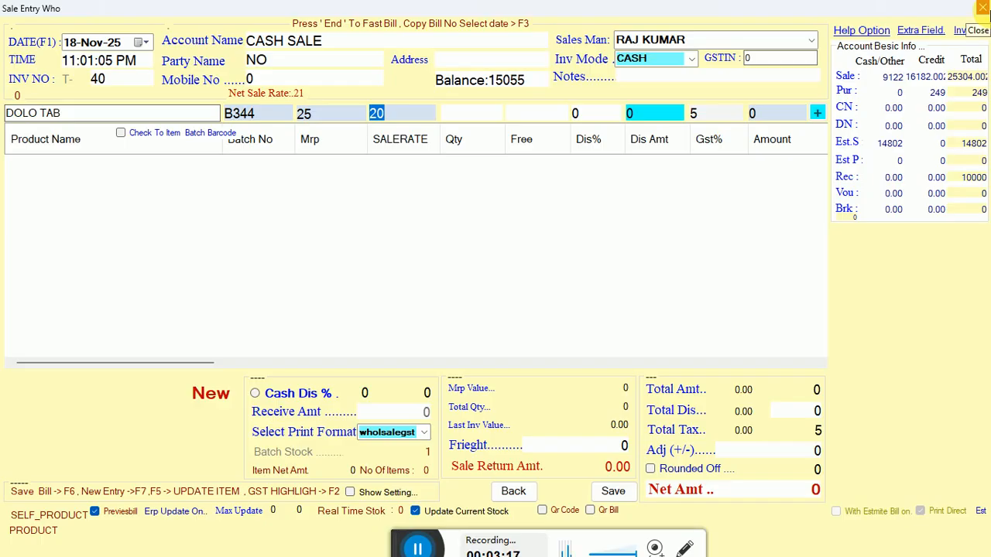
left_click(982, 7)
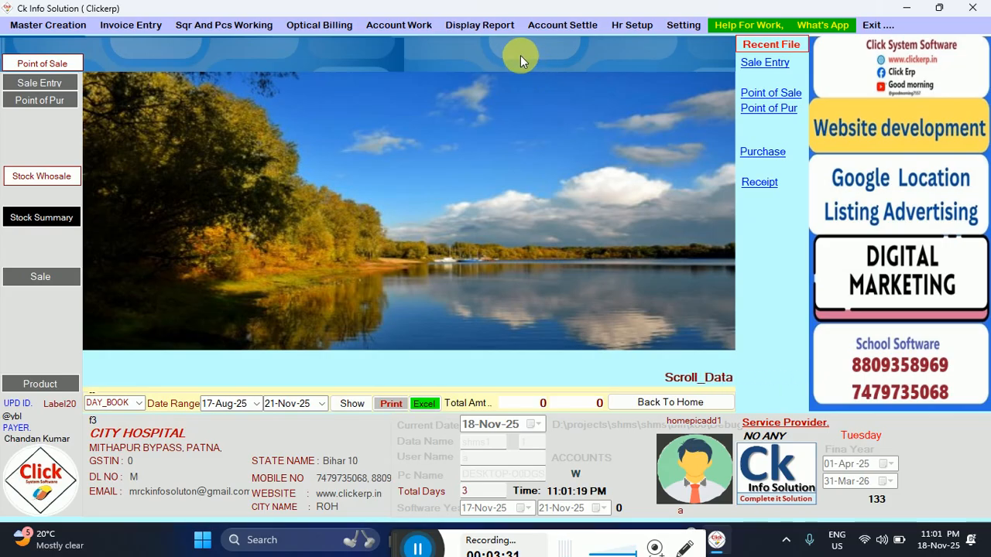
Display the date-wise wholesale profit report for 18-Nov-25, including both sale and sale estimate data.
left_click(490, 27)
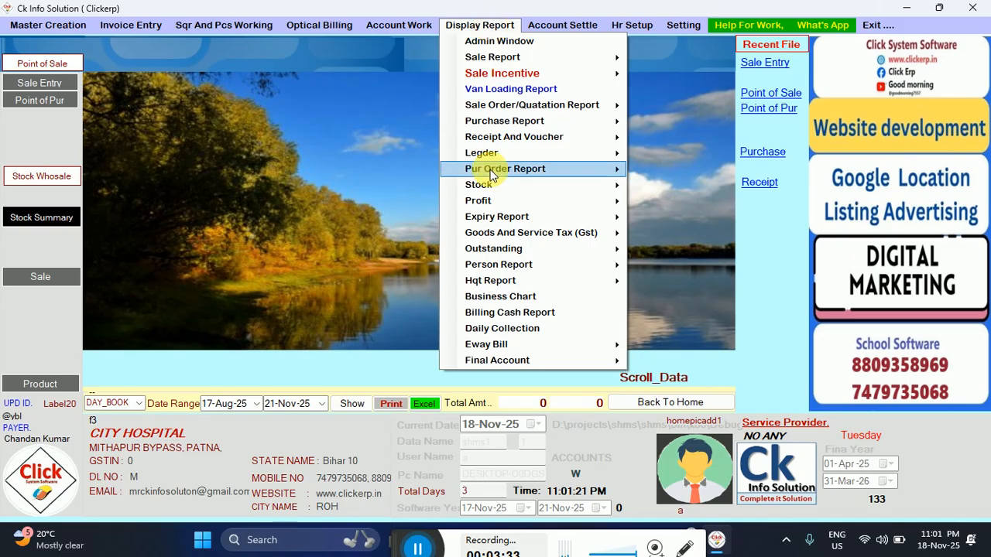
mouse_move(497, 200)
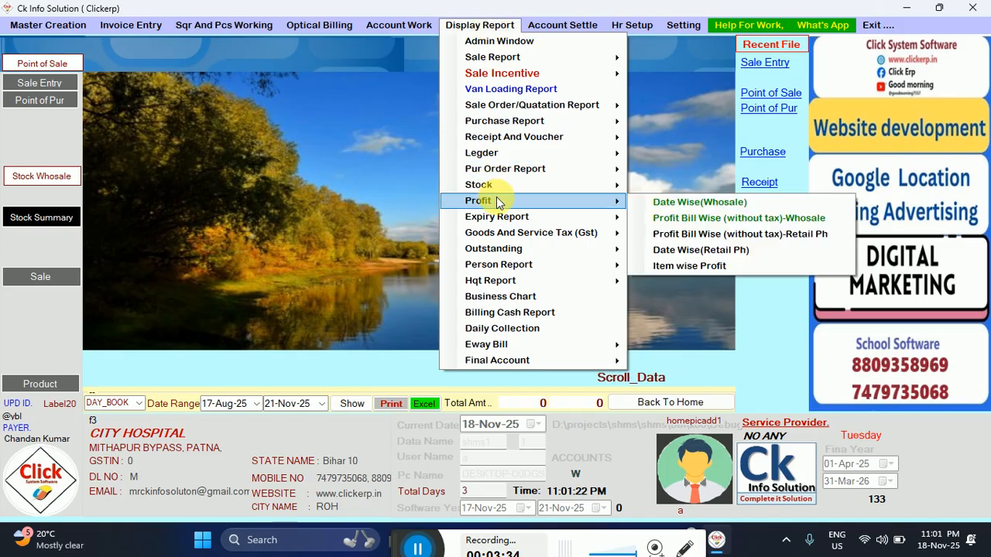
left_click(715, 206)
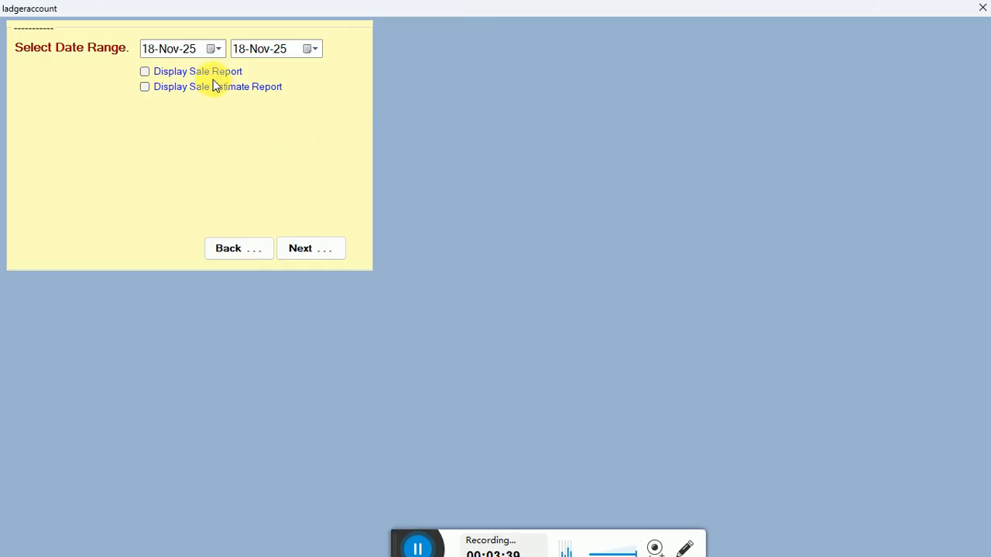
left_click(190, 89)
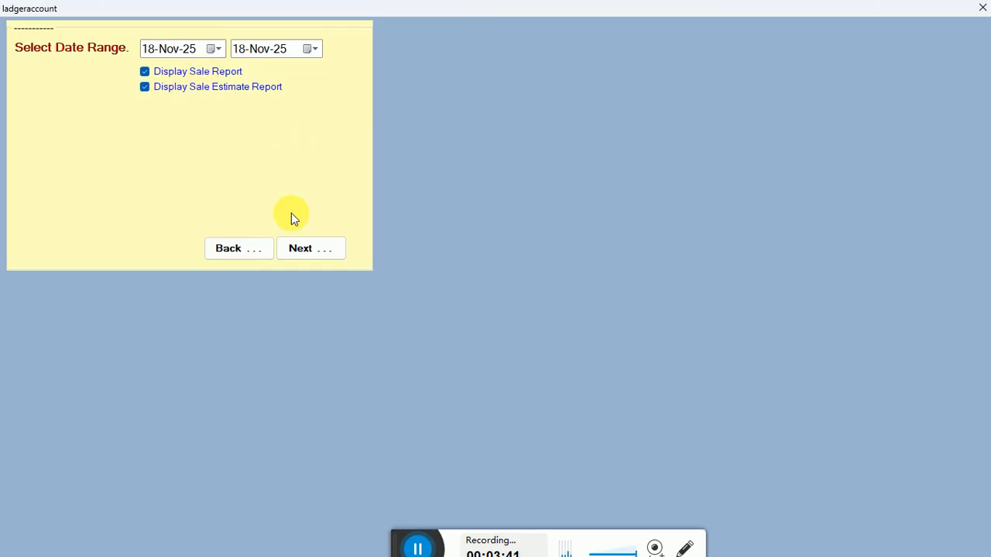
left_click(335, 254)
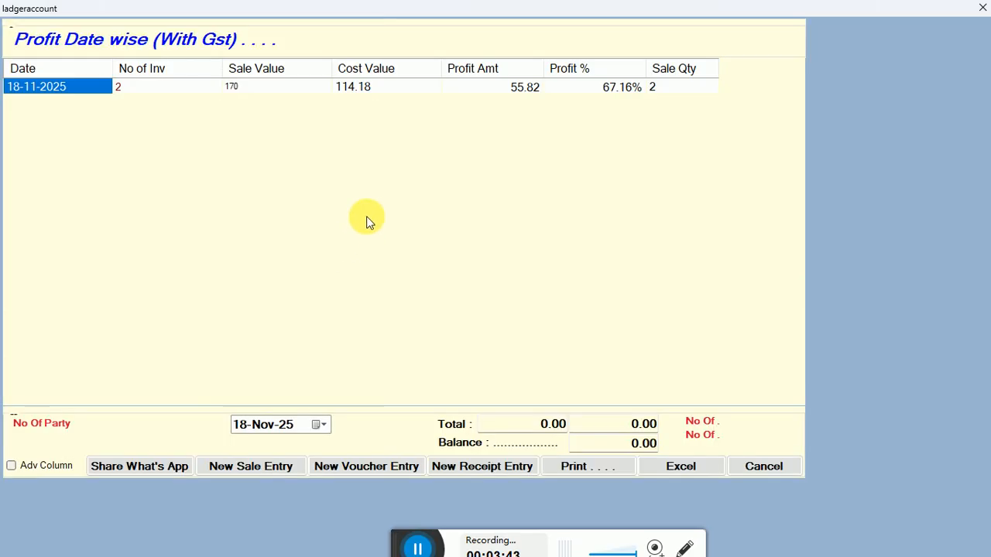
Examine the invoice count, sale value, cost value, profit amount, profit percentage and sale quantity of the 18-11-2025 row.
left_click(163, 87)
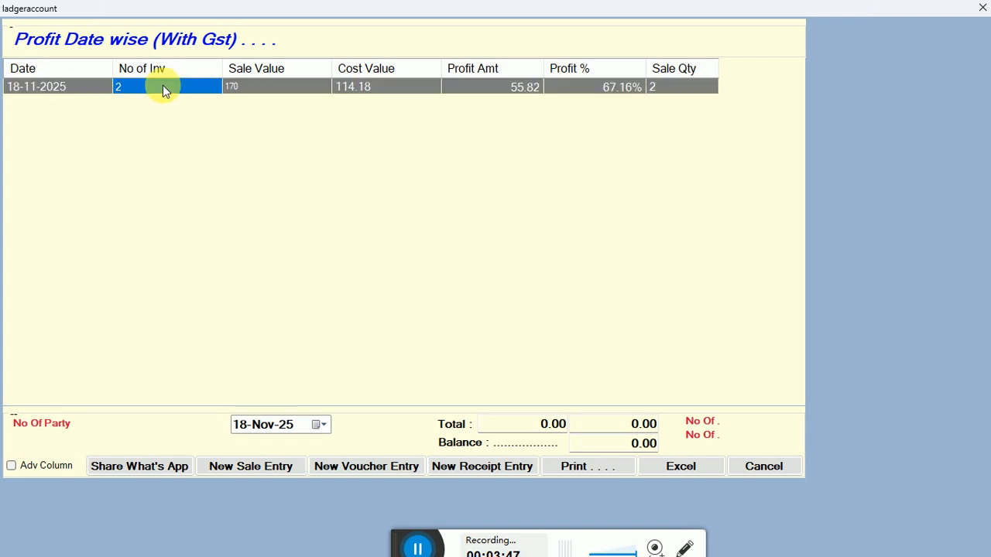
key("Right")
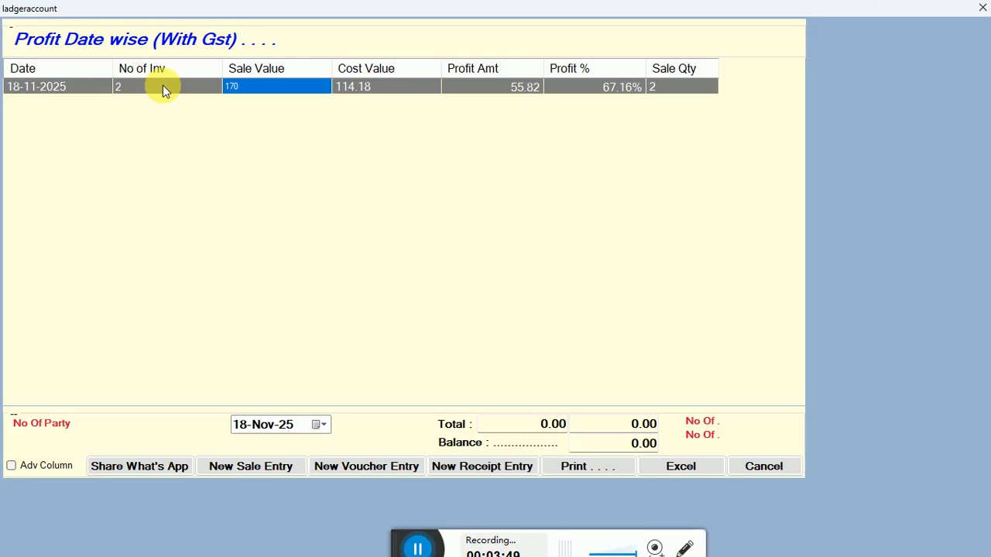
key("Right")
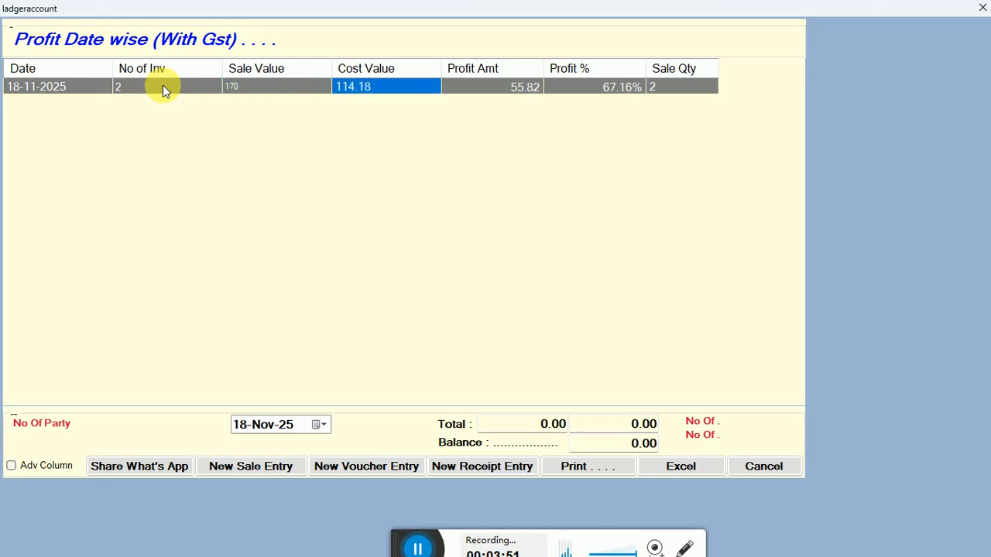
key("Right")
key("Right")
key("Right")
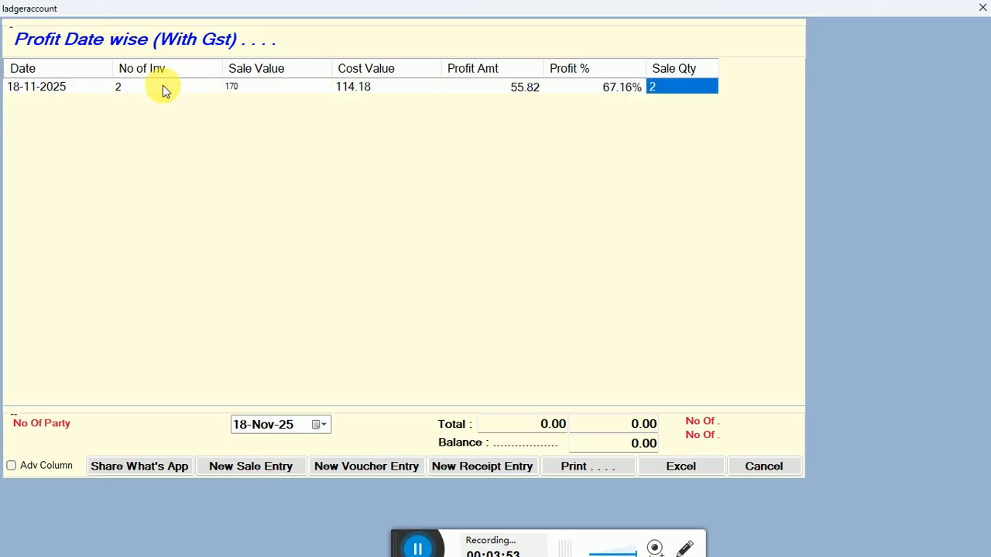
key("Left")
key("Left")
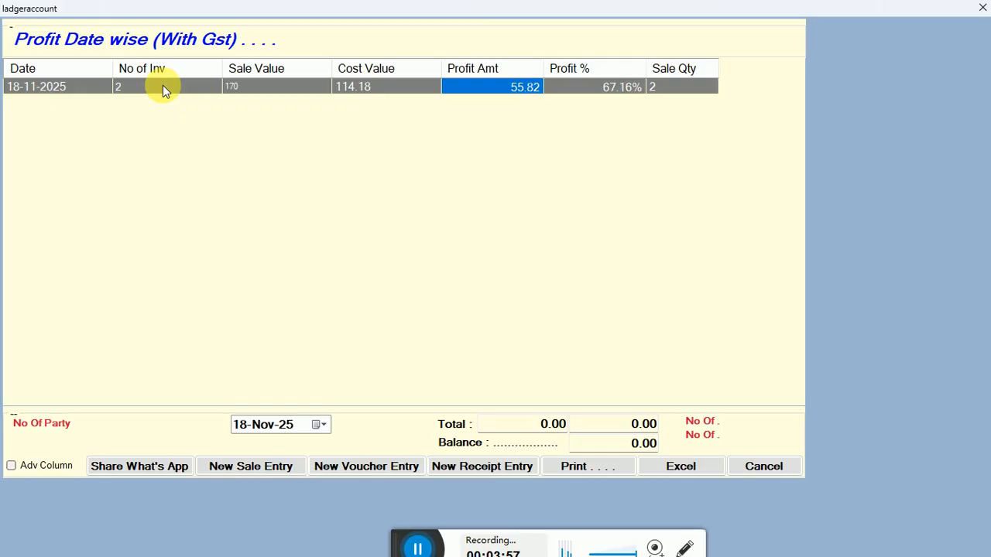
Leave the profit report, display the wholesale sale report for 18-Nov-25 and select invoice 39 to view its products.
key("Escape")
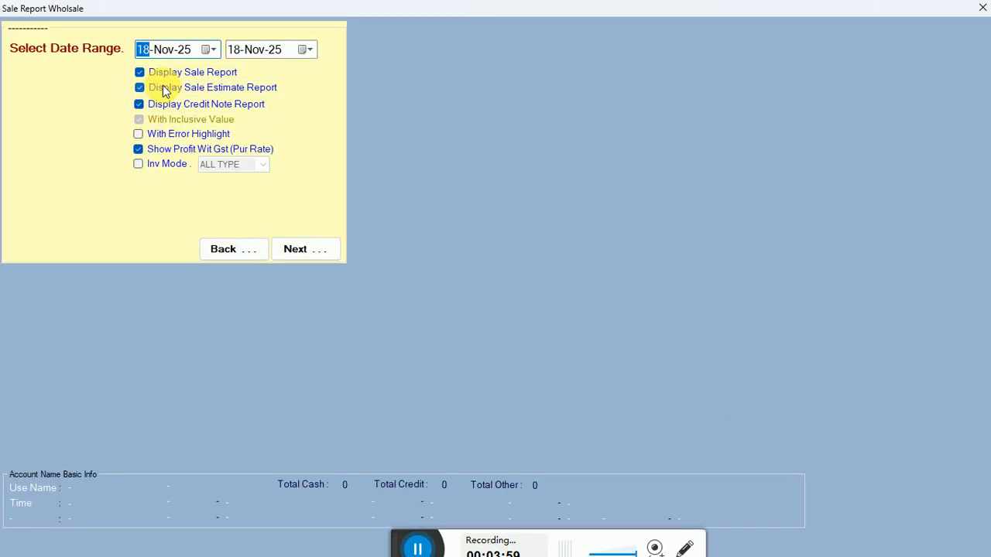
left_click(301, 254)
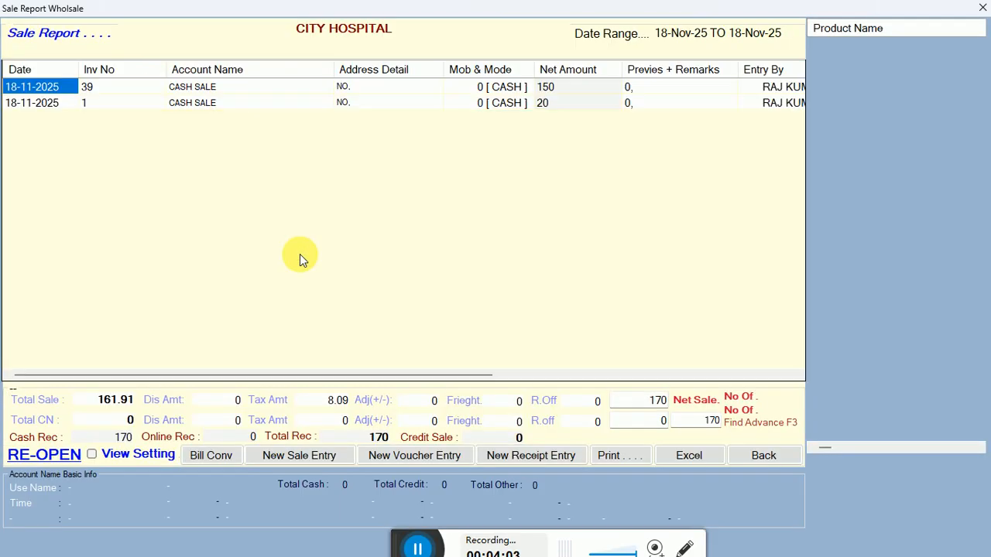
left_click(133, 91)
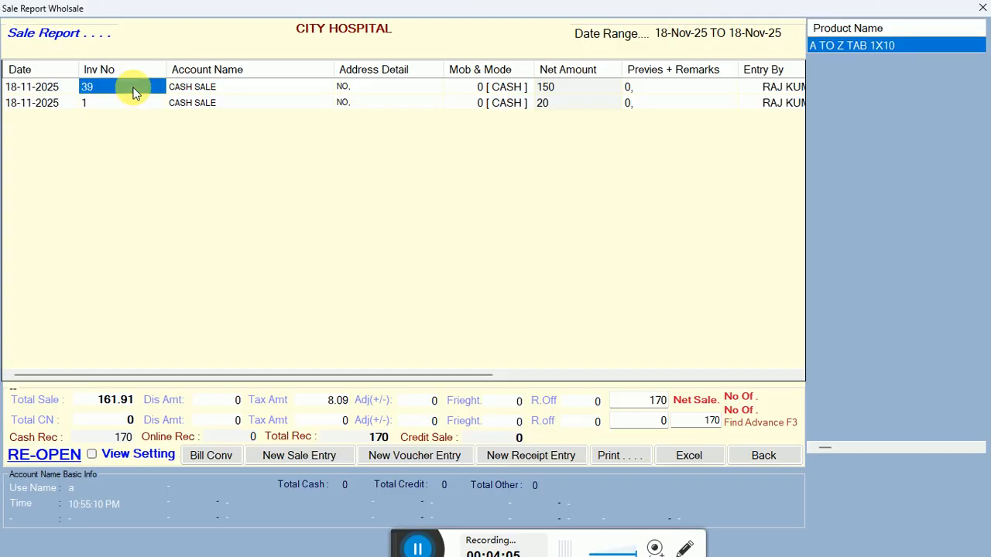
Examine invoice 39's net amount and the DOLO TAB invoice's cost amount, profit amount and profit percentage in the sale report.
key("Down")
key("Up")
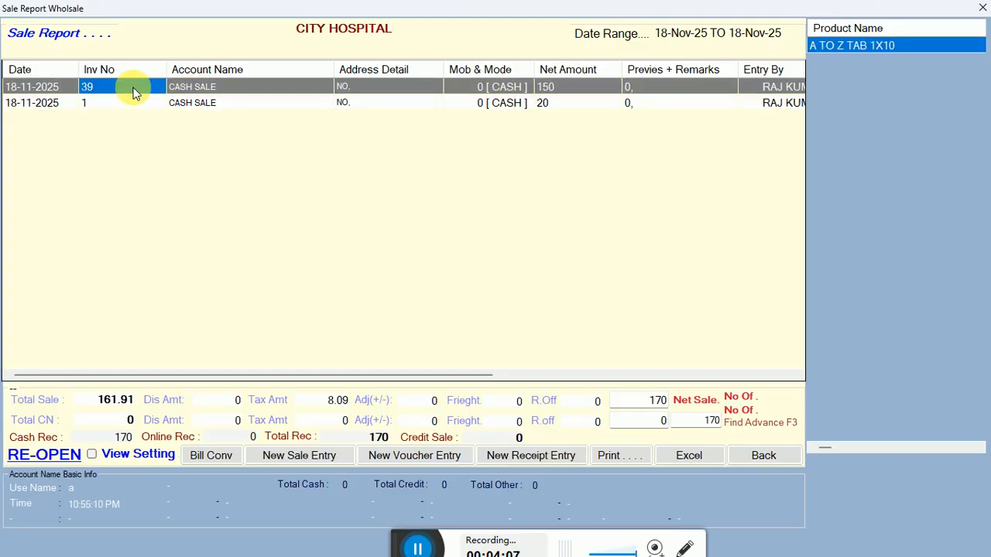
key("Right")
key("Right")
key("Right")
key("Right")
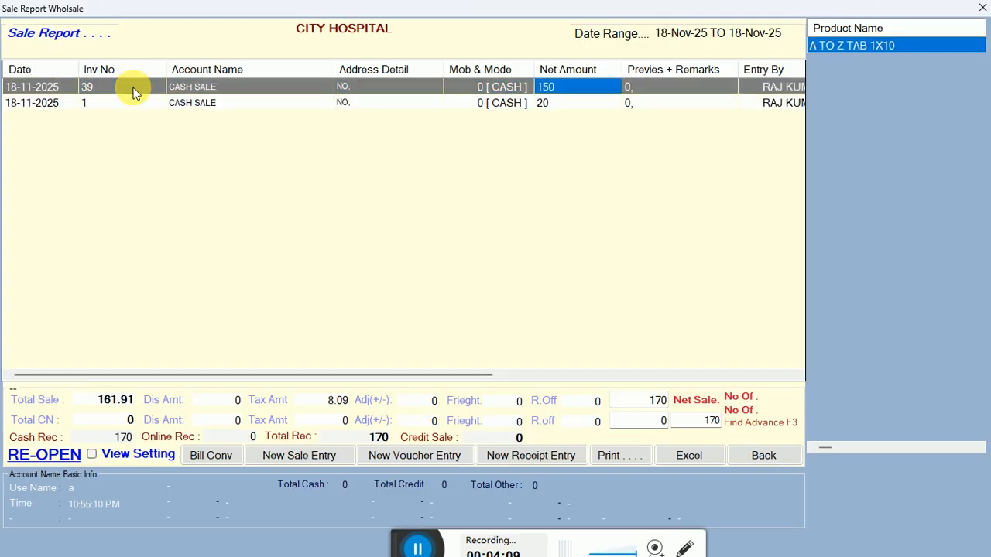
key("Down")
key("Right")
key("Right")
key("Right")
key("Right")
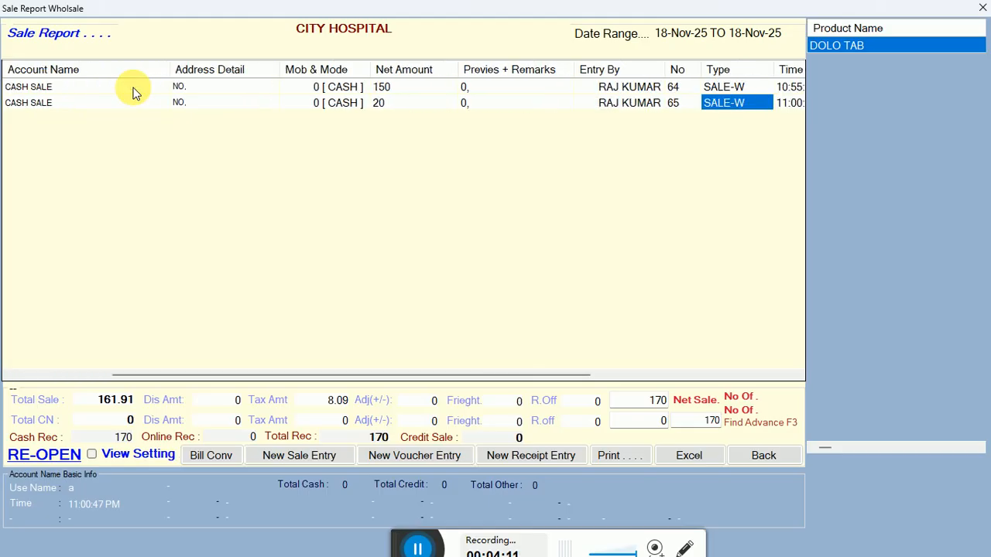
key("Right")
key("Right")
key("Right")
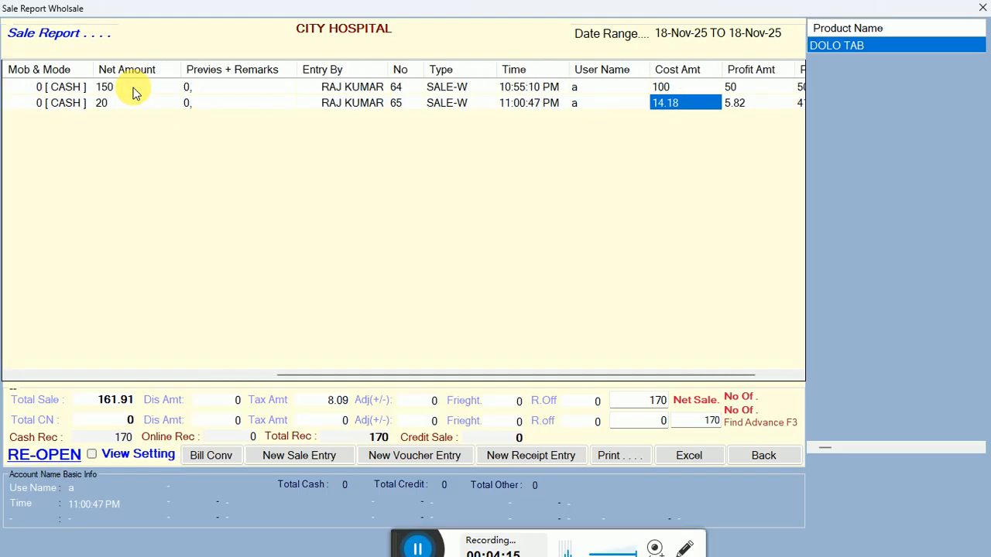
key("Right")
key("Right")
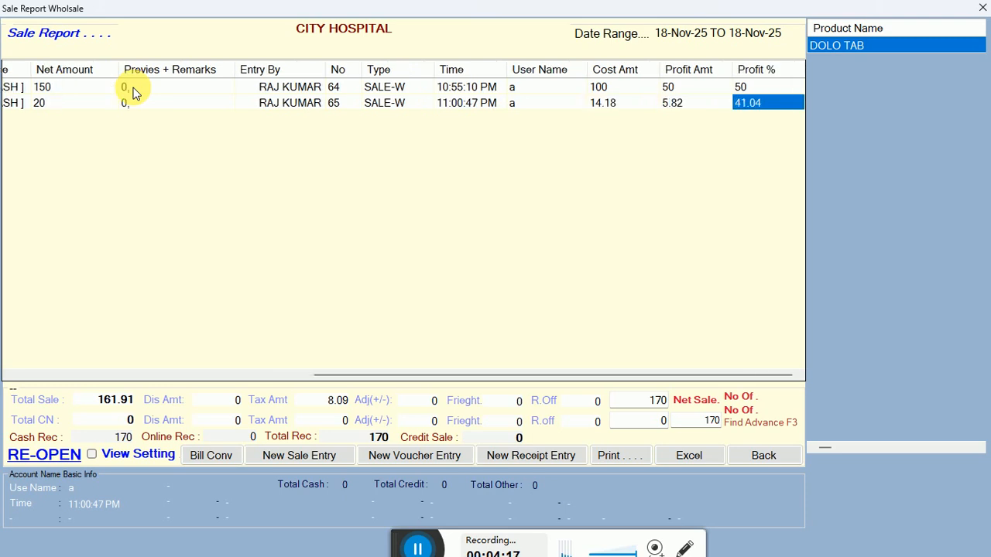
Compare the profit percentages of both invoices and return to the net amount of the DOLO TAB invoice.
key("Up")
key("Left")
key("Right")
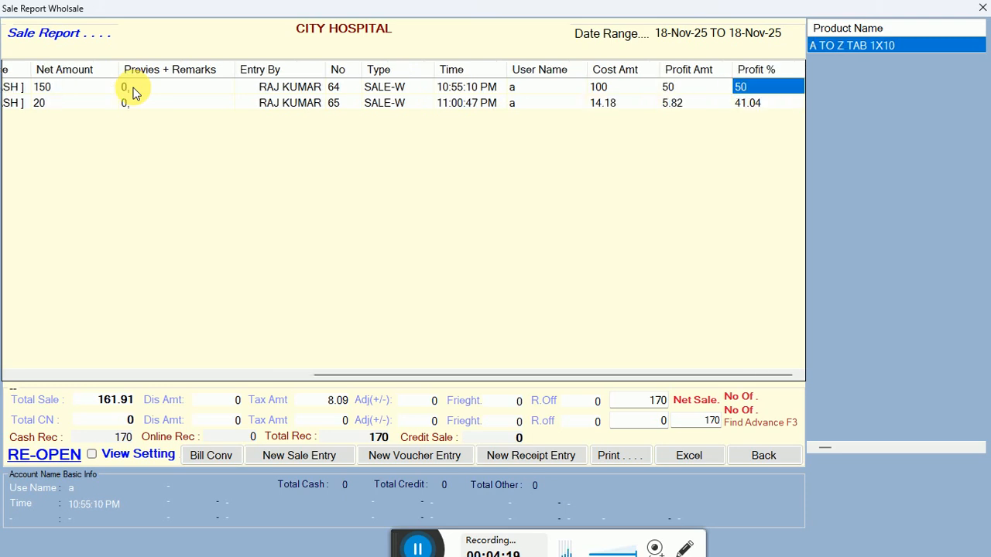
key("Down")
key("Left")
key("Left")
key("Left")
key("Left")
key("Left")
key("Left")
key("Left")
key("Left")
key("Left")
key("Left")
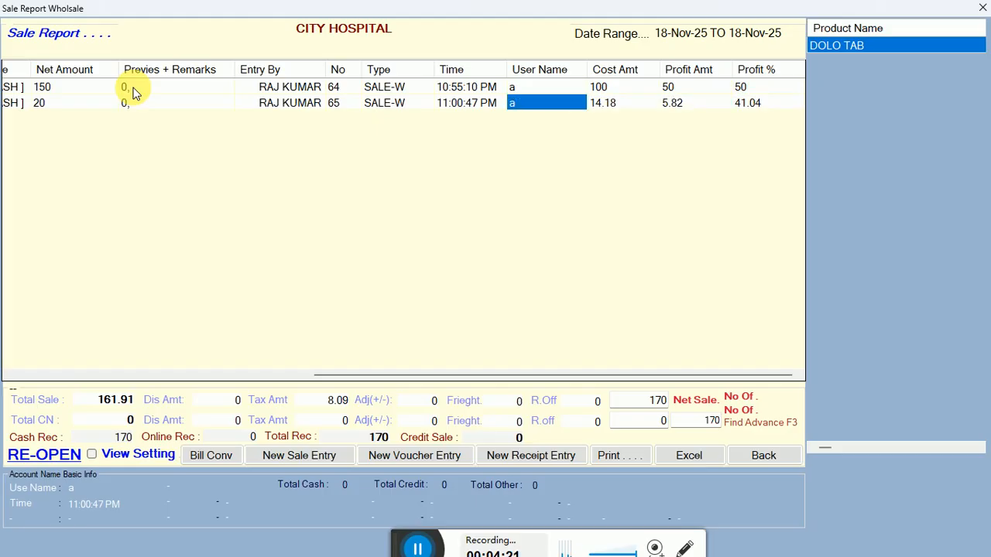
key("Left")
key("Left")
key("Left")
key("Left")
key("Right")
key("Right")
key("Right")
key("Right")
key("Right")
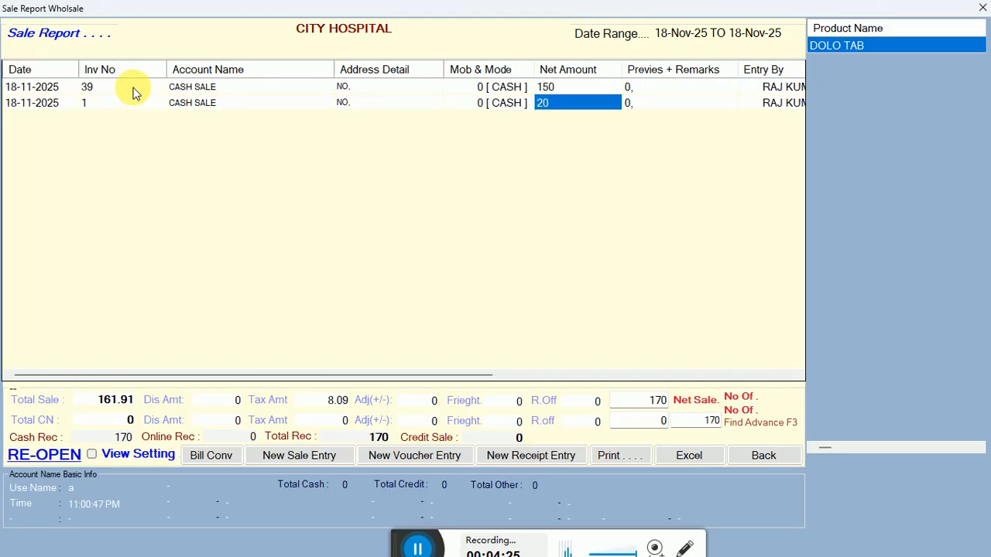
Open the DOLO TAB invoice from the report to check its net amount, and close it without changes.
key("Return")
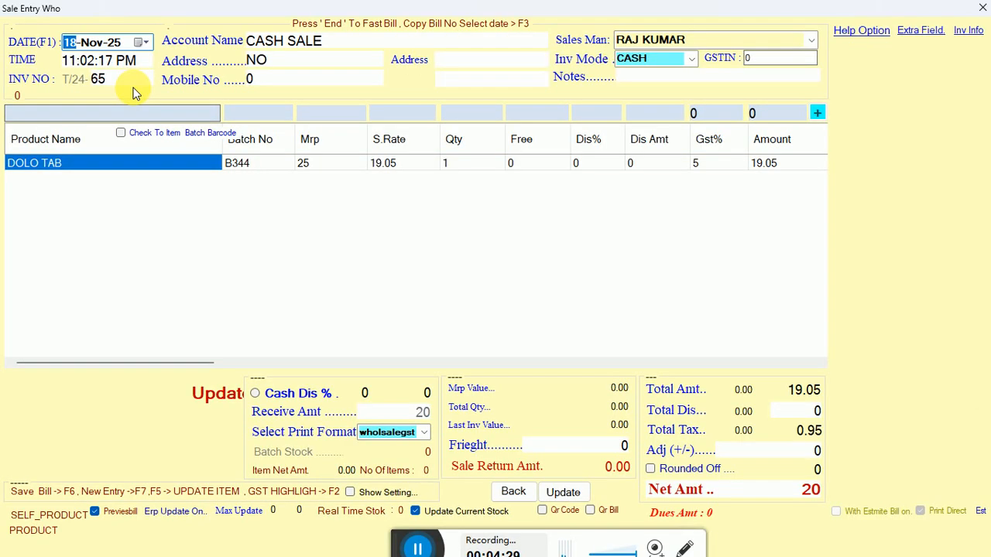
left_click(809, 489)
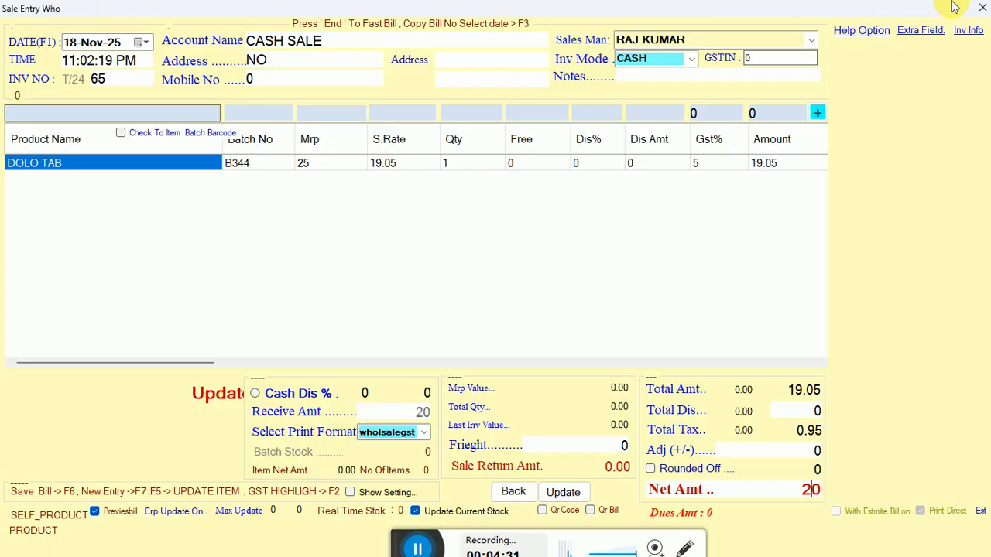
left_click(982, 8)
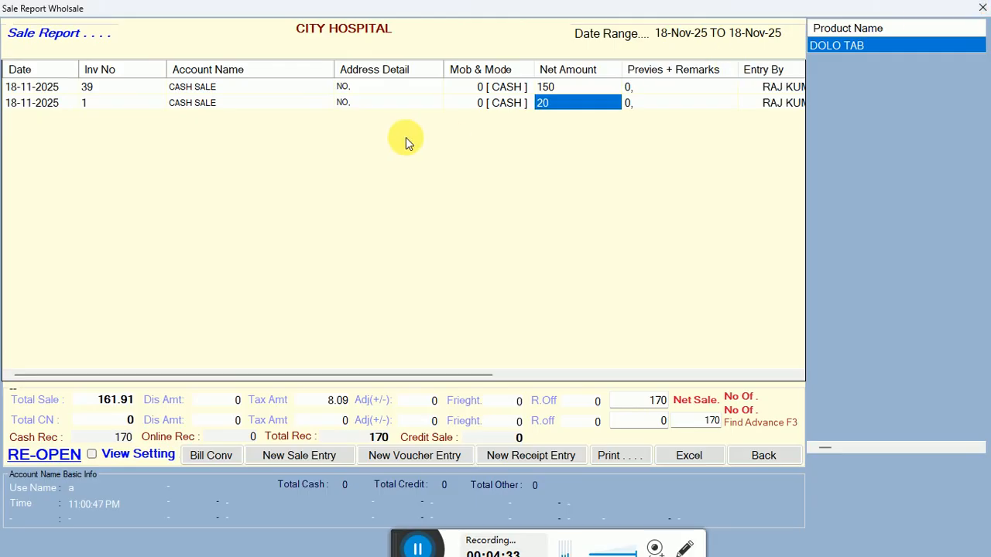
Review the DOLO TAB invoice's time, cost amount, profit amount and profit percentage again in the sale report.
left_click(386, 108)
key("Right")
key("Right")
key("Right")
key("Right")
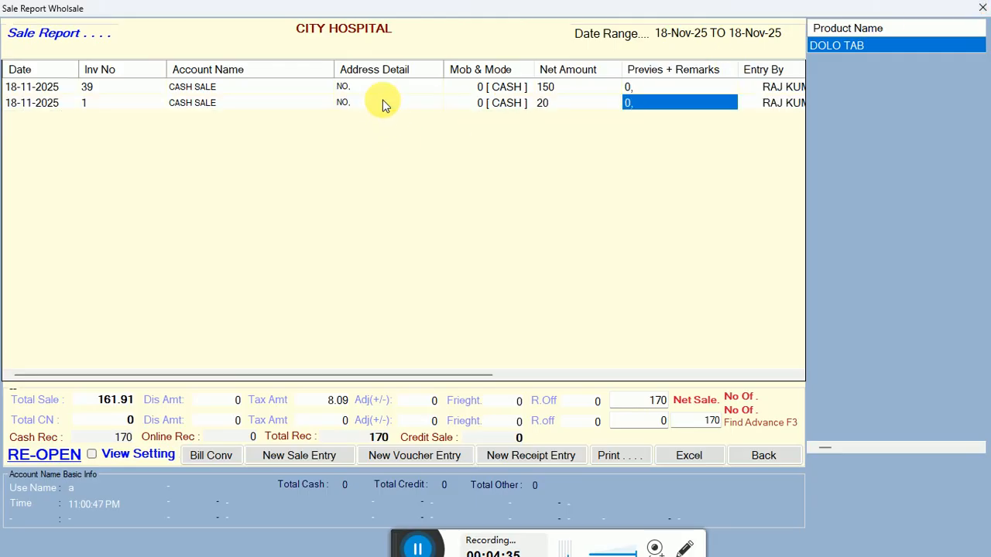
key("Right")
key("Right")
key("Right")
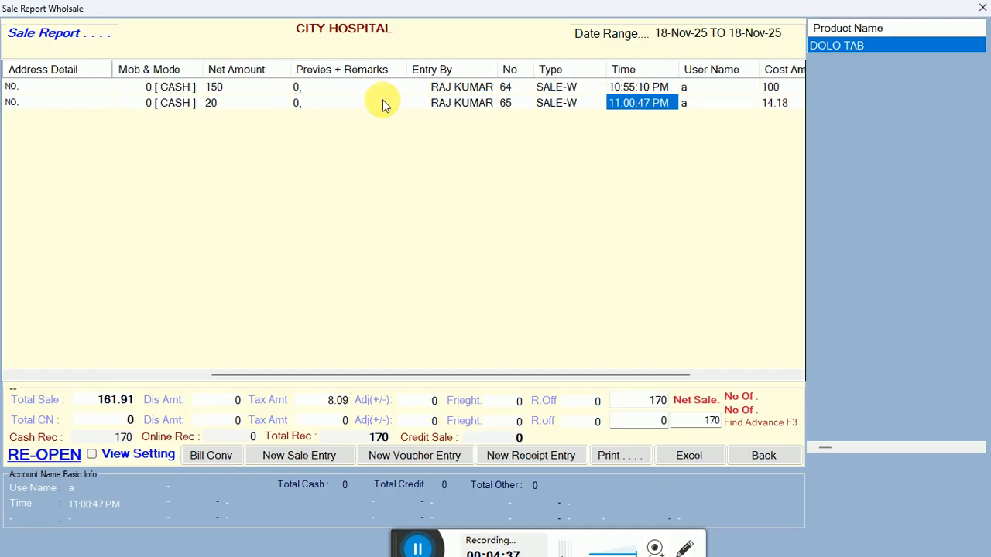
key("Right")
key("Right")
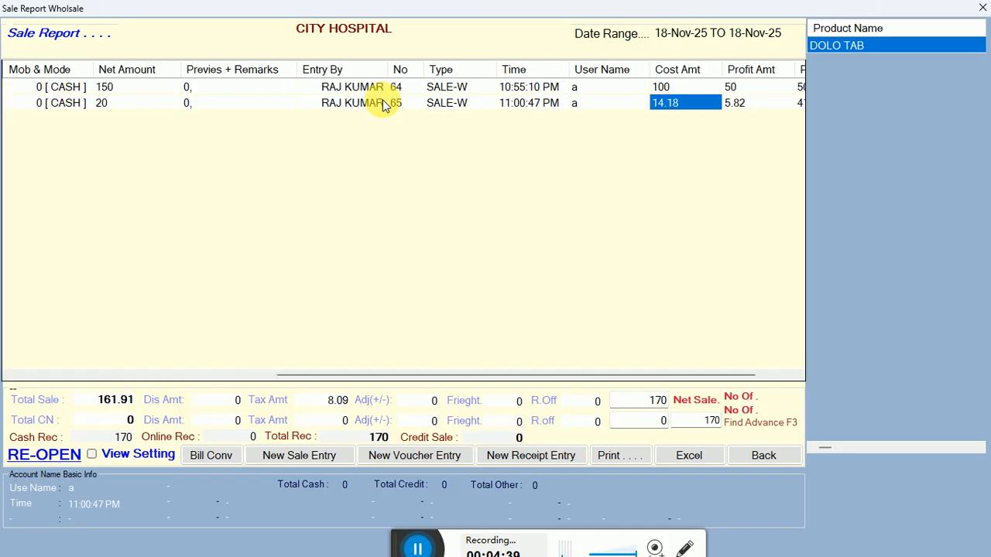
key("Right")
key("Right")
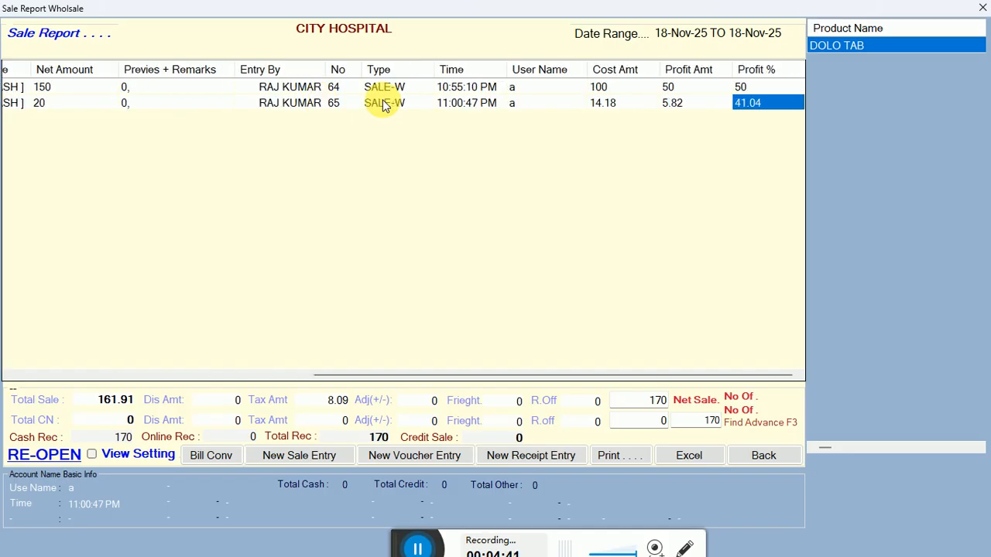
Leave the sale and date-wise profit reports and display the bill-wise wholesale profit report without tax for 18-Nov-25.
key("Escape")
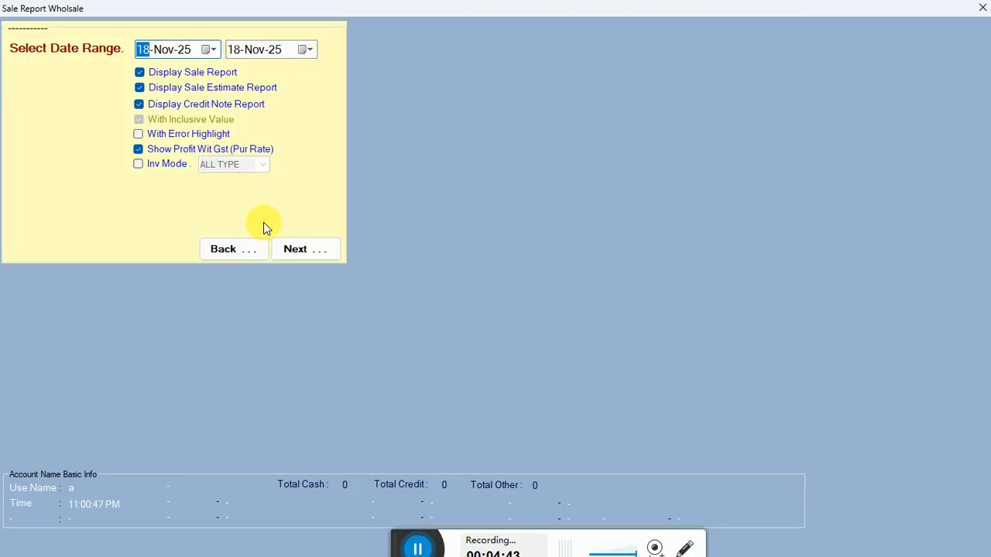
left_click(236, 259)
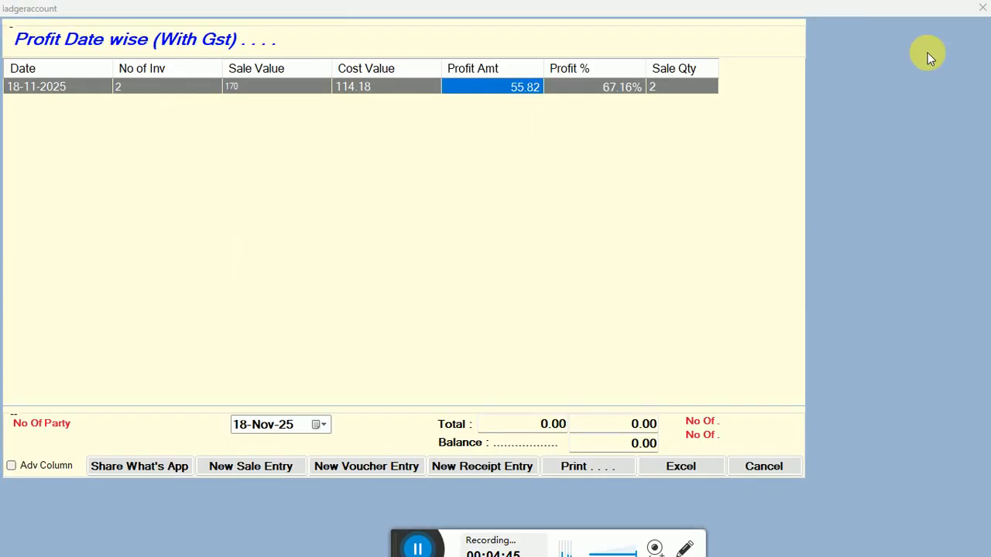
left_click(982, 7)
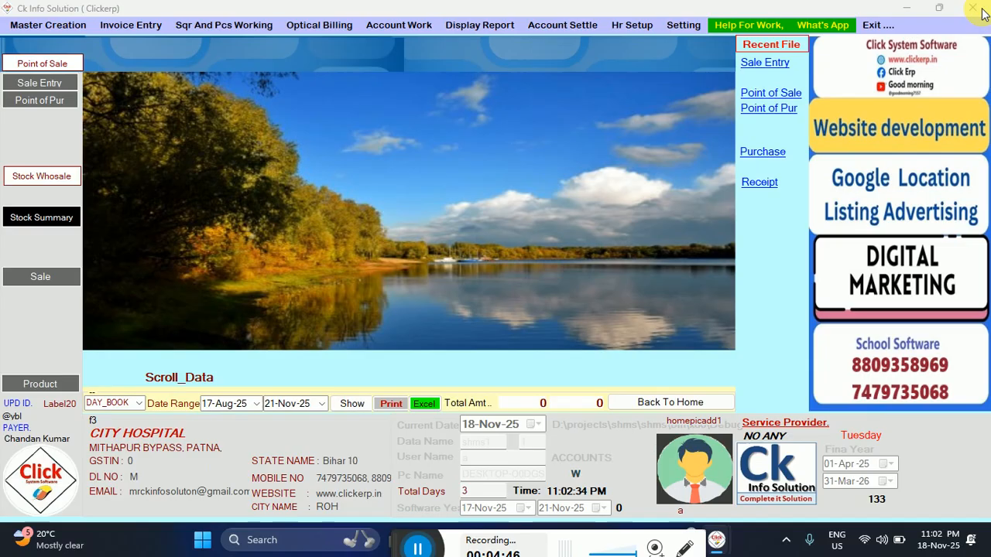
left_click(517, 26)
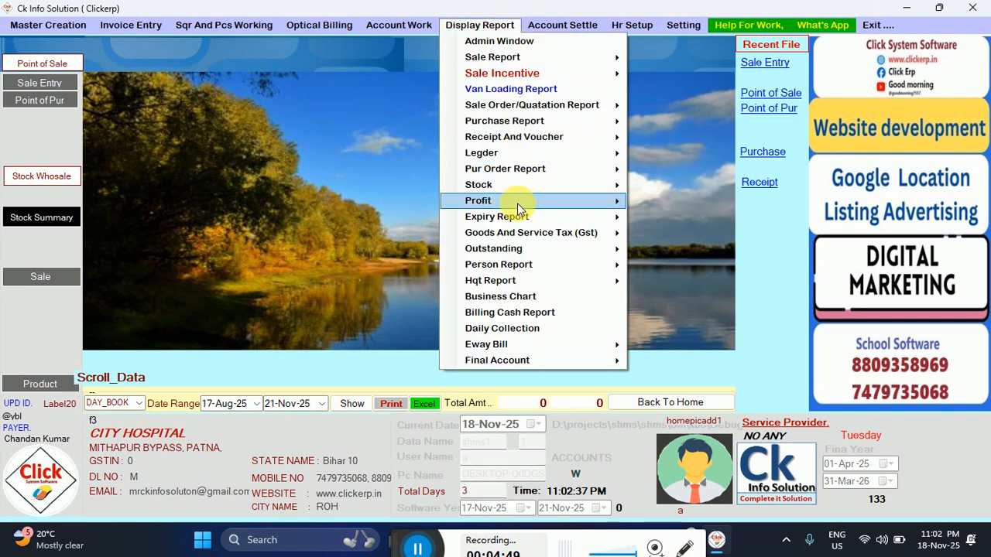
mouse_move(517, 203)
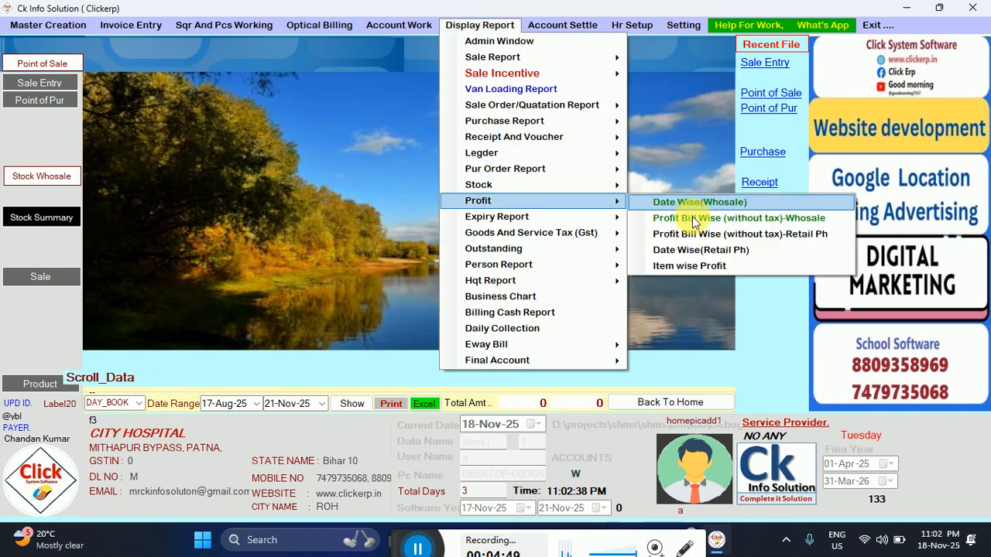
left_click(738, 225)
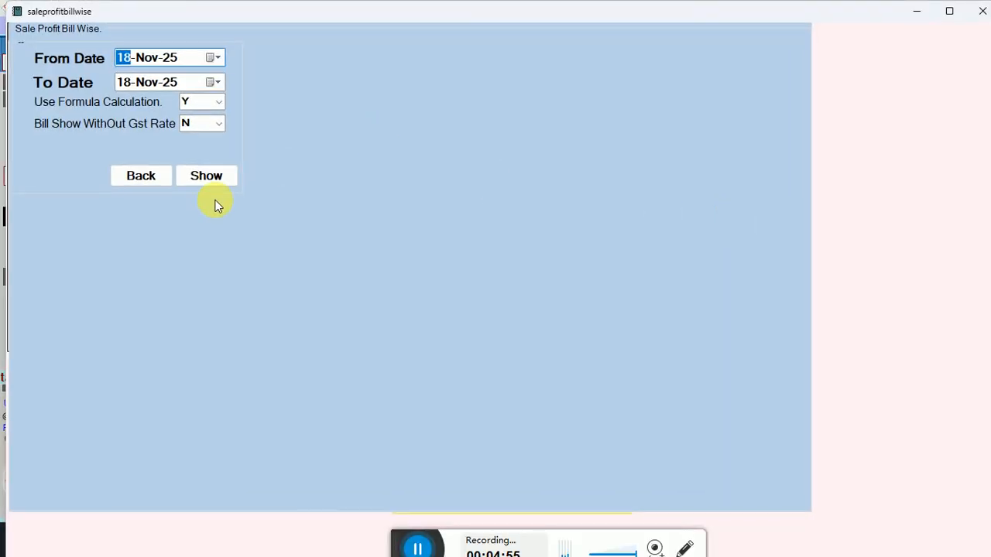
left_click(184, 182)
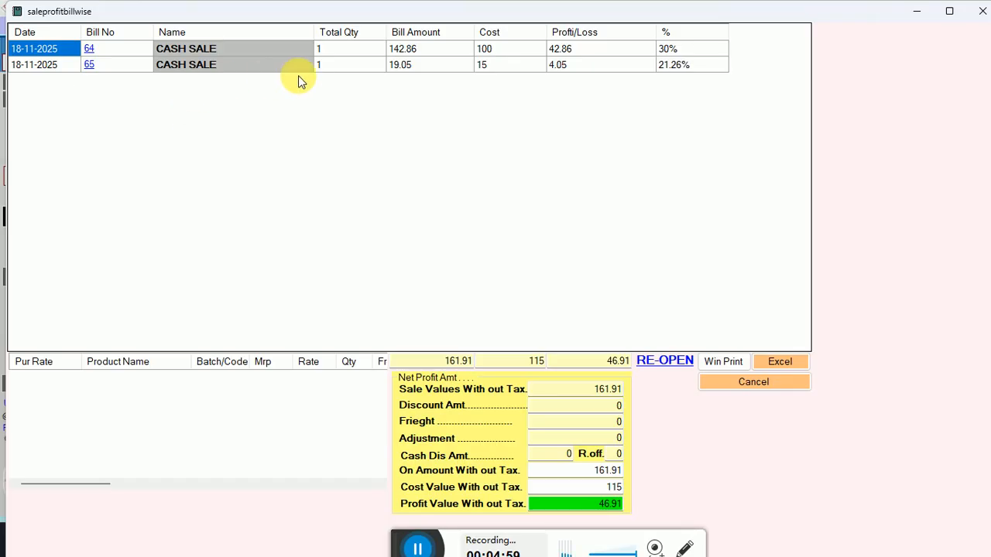
Examine bill 65's product line, bill amount, cost, profit/loss and percentage in the bill-wise profit report.
left_click(423, 68)
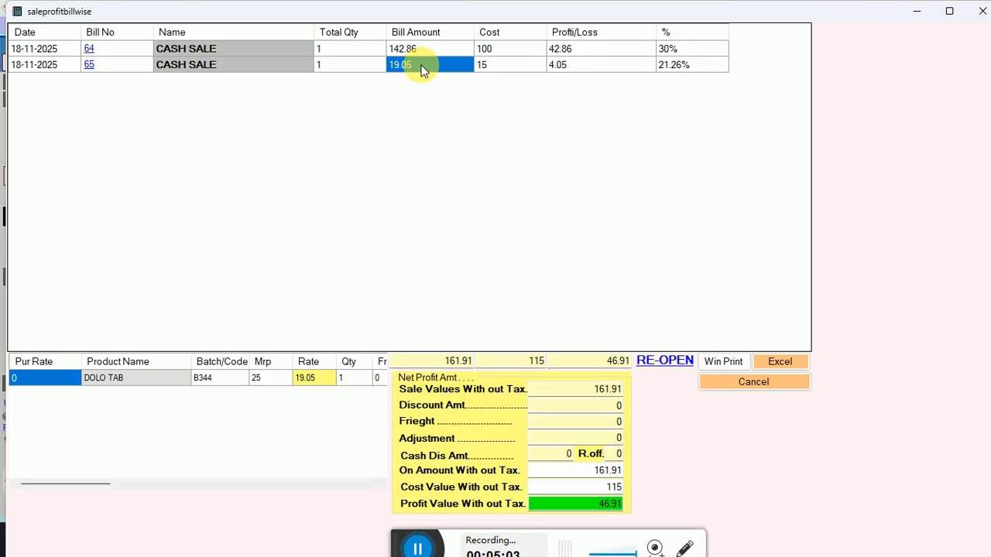
key("Right")
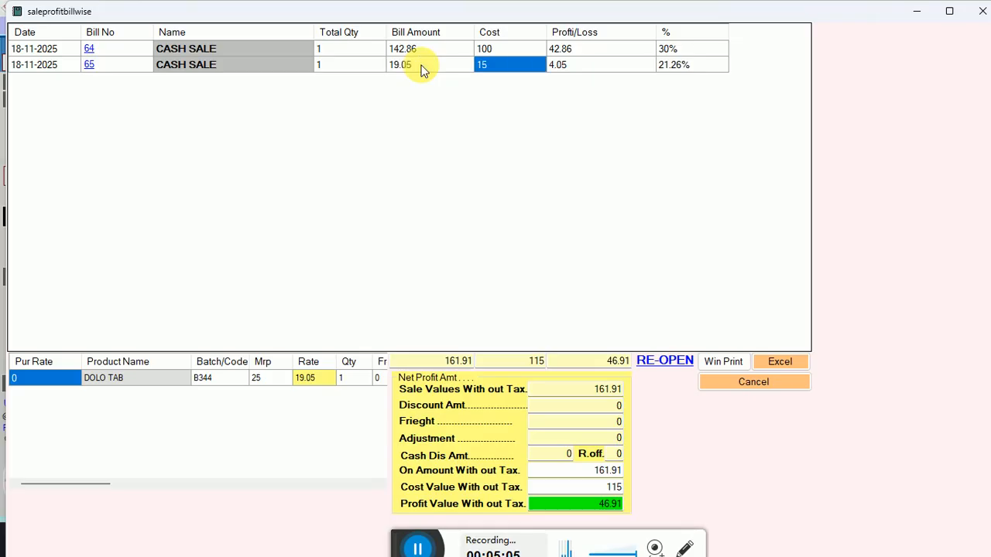
key("Right")
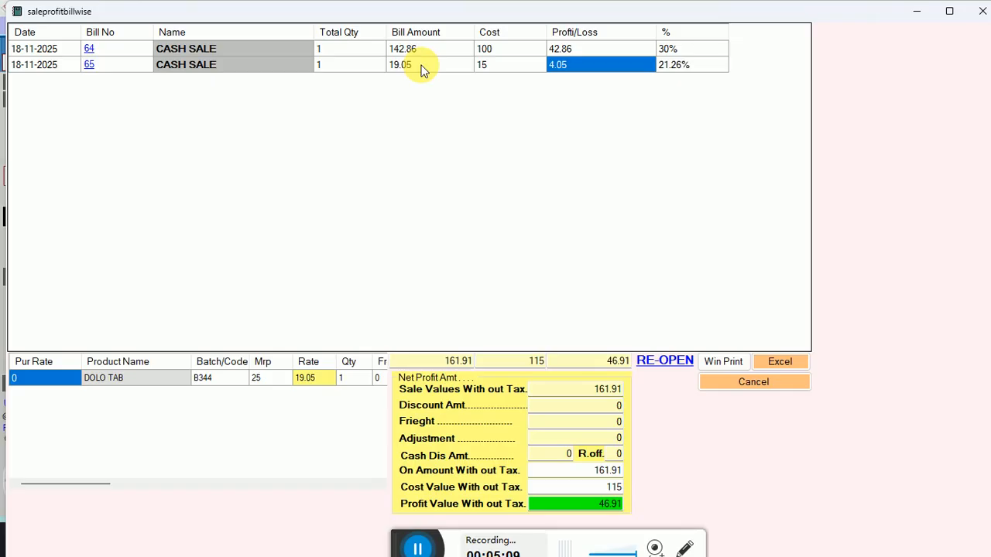
key("Right")
key("Left")
key("Left")
key("Left")
key("Left")
key("Left")
key("Left")
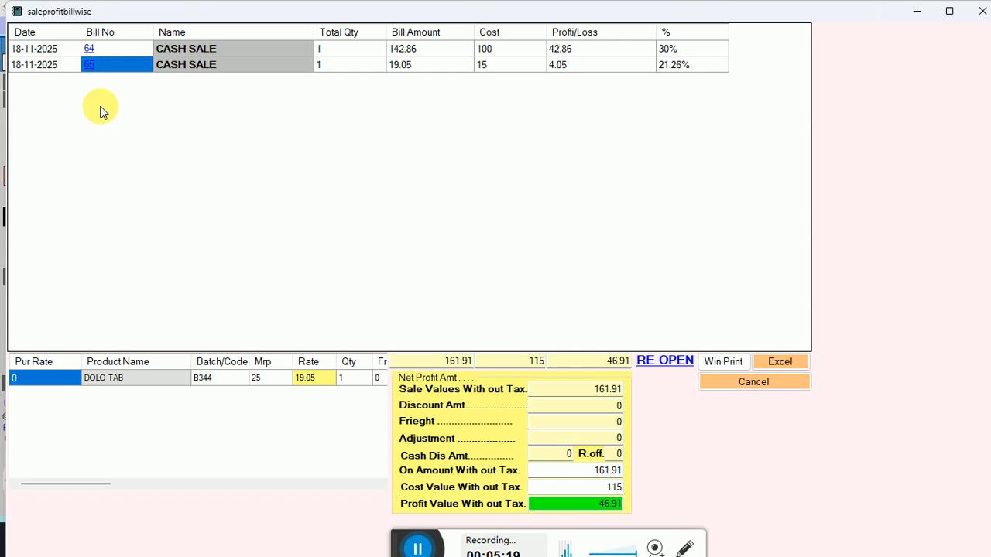
Open bill 65 from the bill-wise profit report and dismiss the account list in the sale entry.
left_click(95, 69)
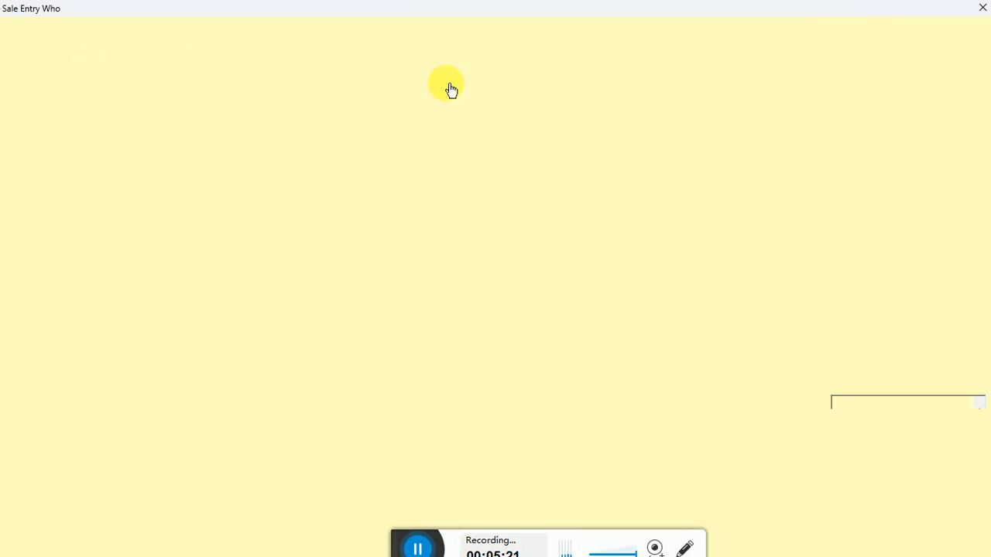
key("Return")
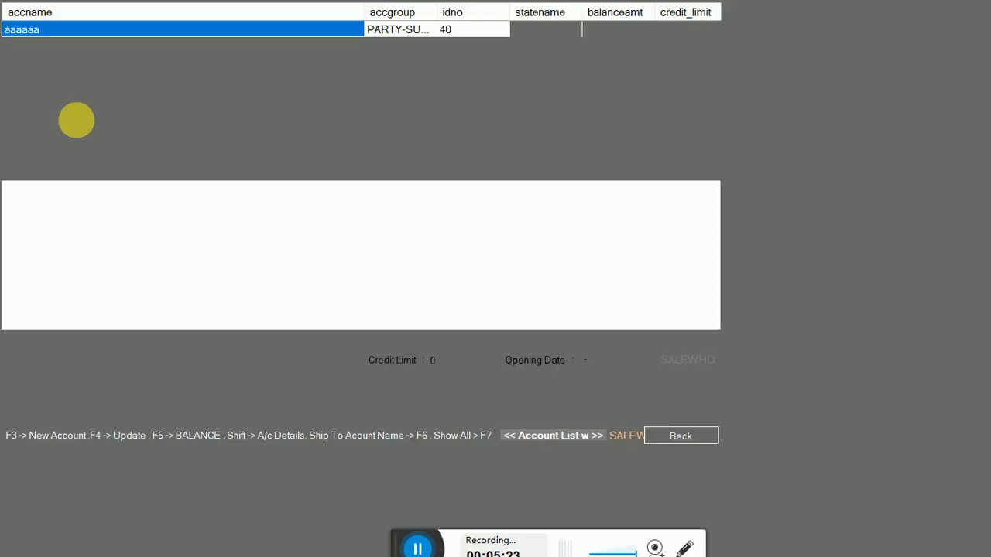
key("Escape")
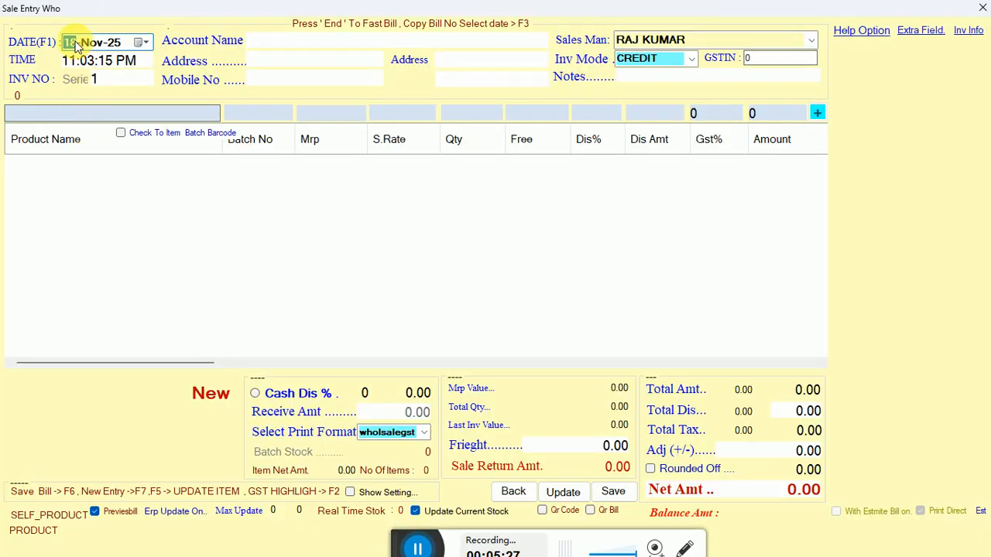
Try to look up the saved bills dated 18-Nov-25 from the blank sale entry, and leave the entry.
key("F3")
key("Tab")
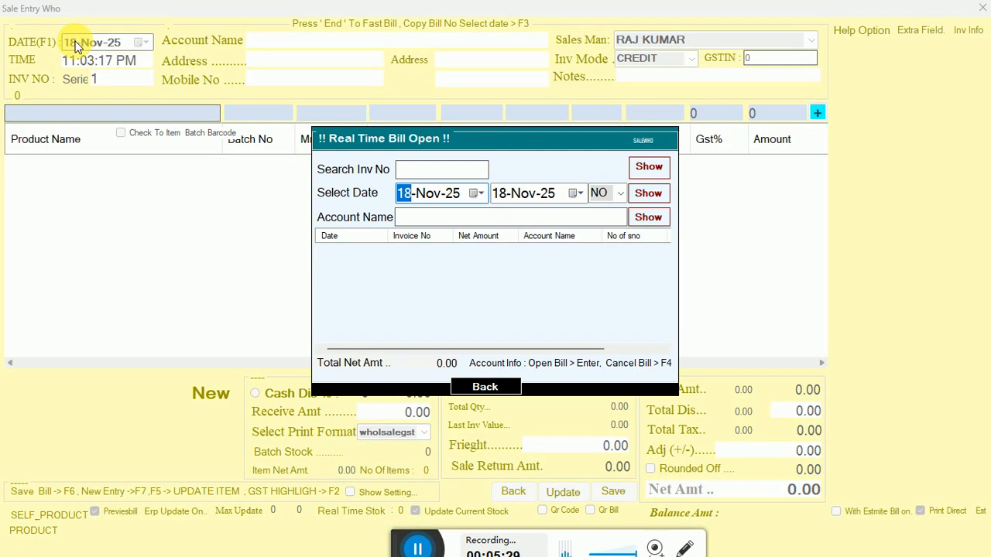
key("Tab")
key("Tab")
key("Return")
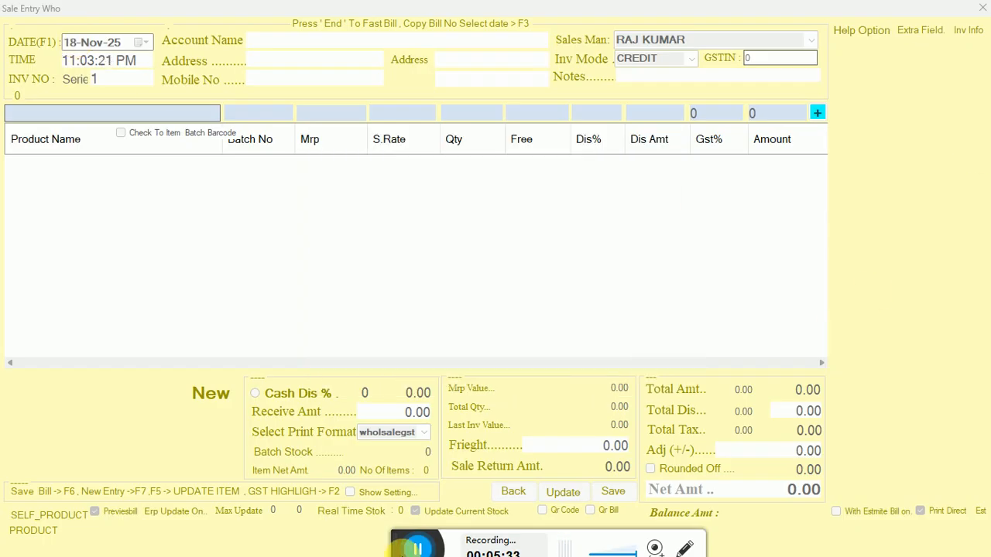
key("Escape")
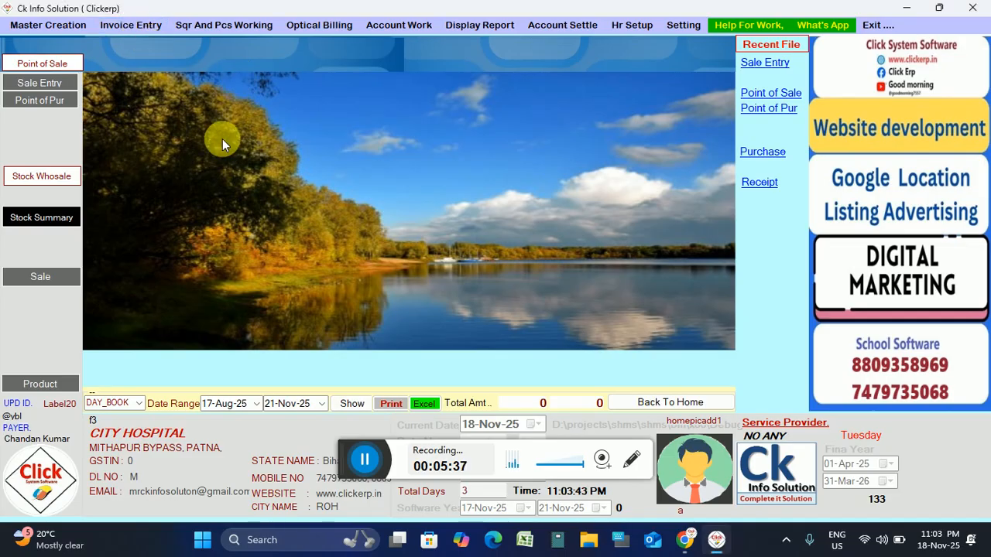
Bring up the sale entry containing DOLO TAB and list the saved bills from 18-Nov-25 to 18-Nov-25.
key("Return")
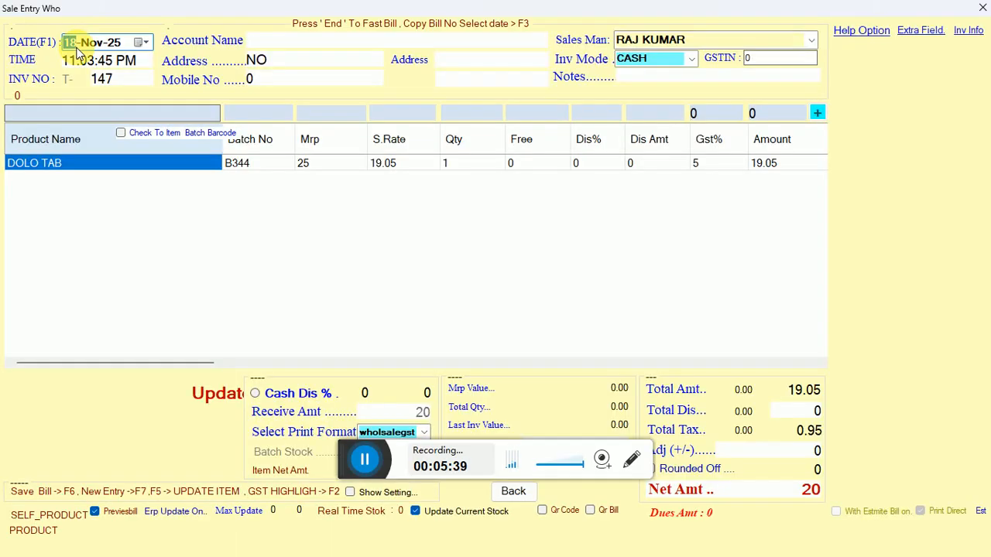
key("F3")
key("Return")
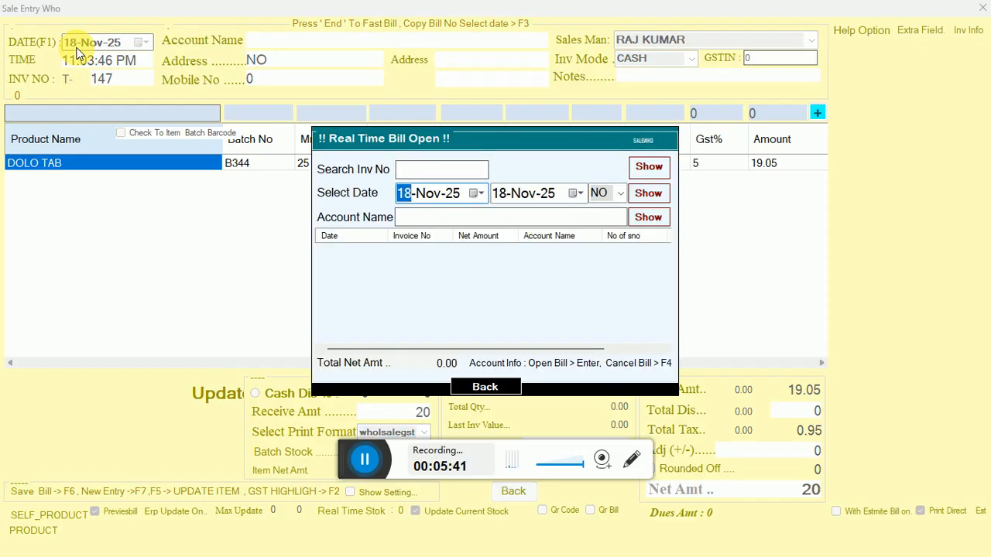
key("Return")
key("Return")
key("Return")
key("Return")
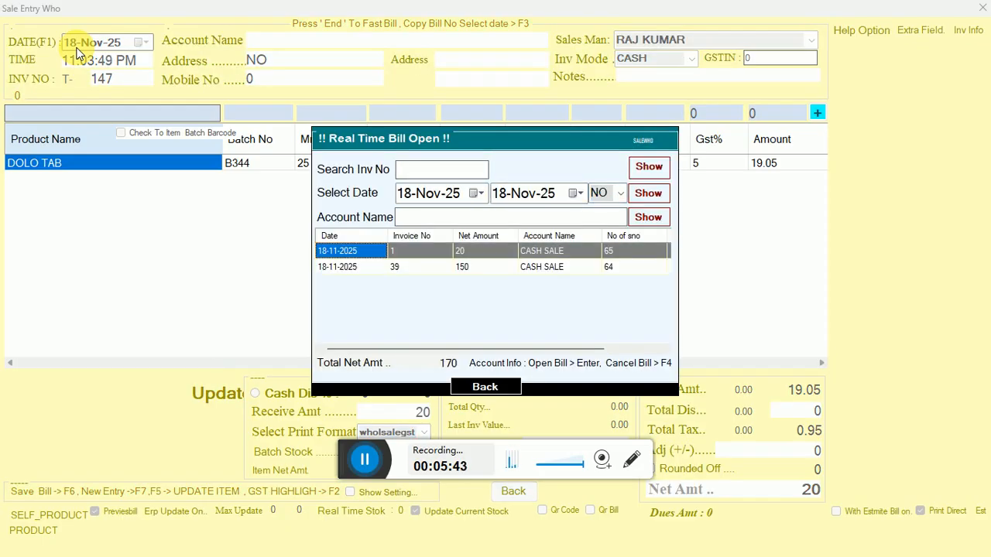
Open saved invoice 39 from the bill list, and reopen invoice 1 from the saved bills dated 18-Nov-25.
key("Down")
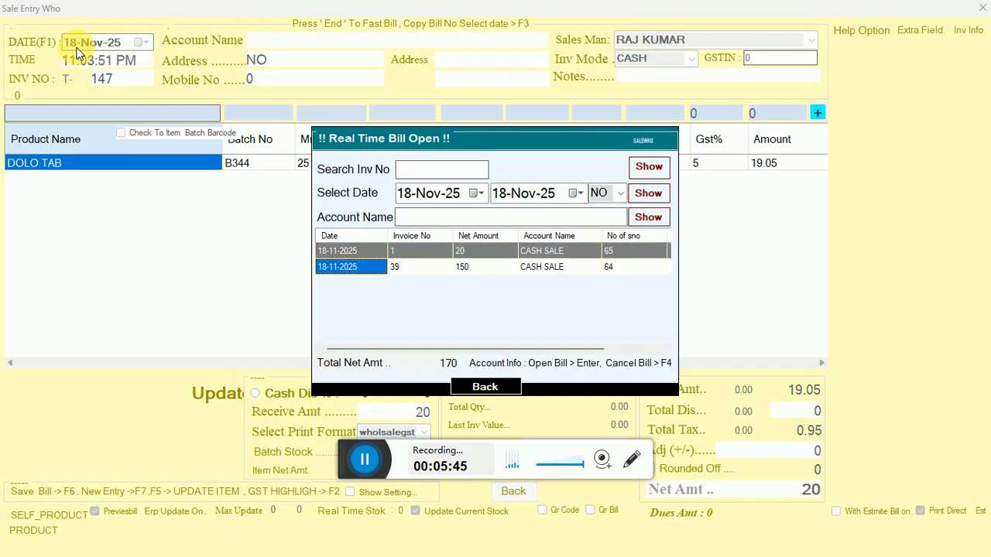
key("Return")
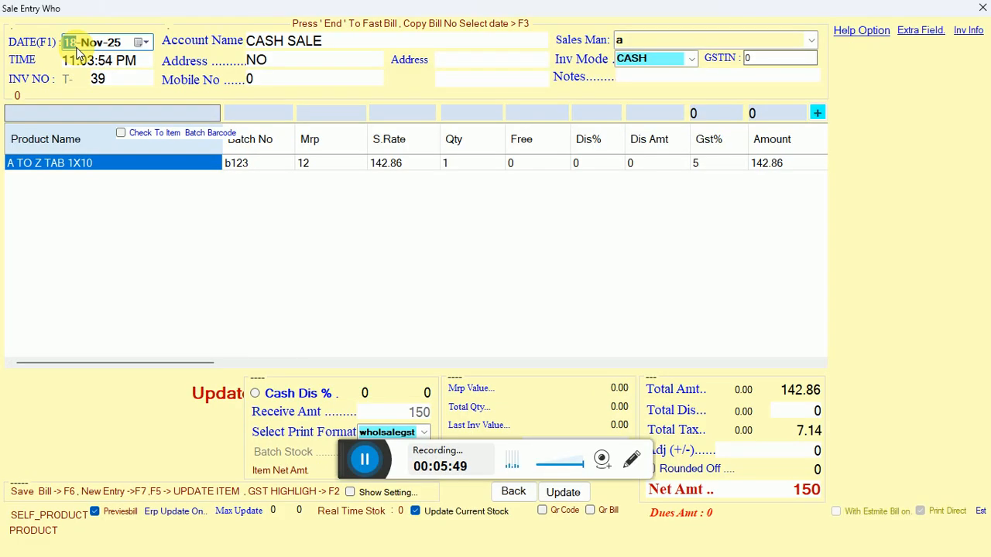
key("F3")
key("Return")
key("Return")
key("Return")
key("Return")
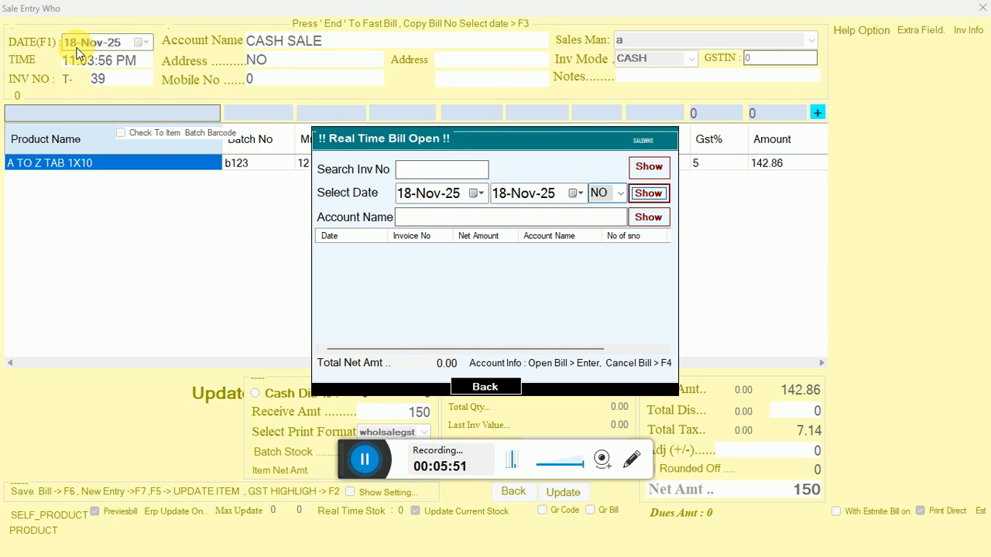
key("Return")
key("Return")
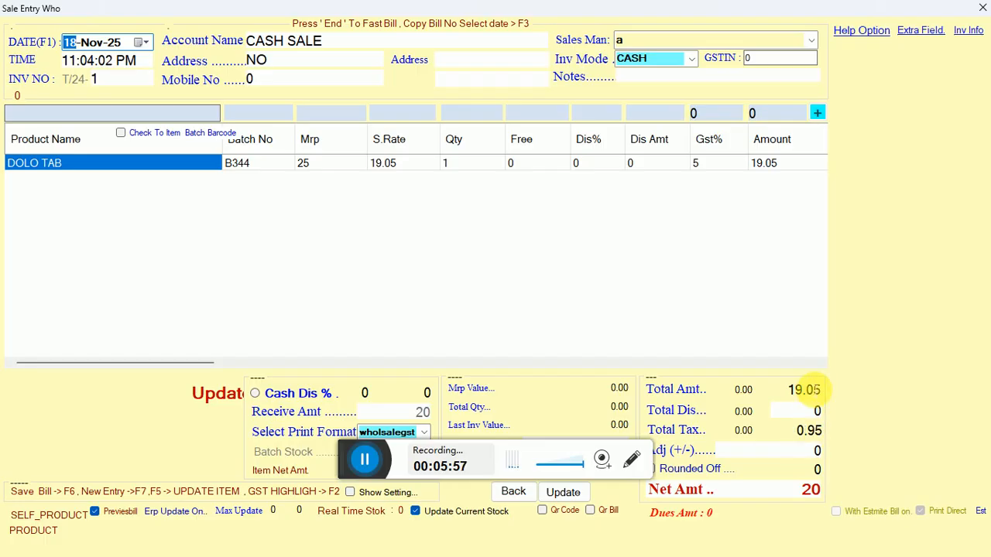
Close the DOLO TAB sale entry and return to the home window.
left_click(359, 458)
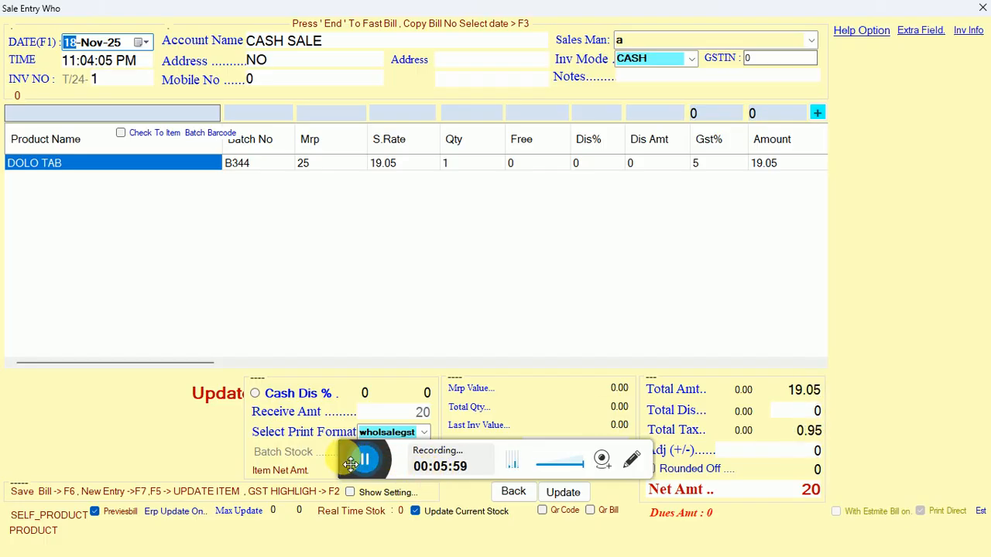
left_click_drag(350, 462, 358, 524)
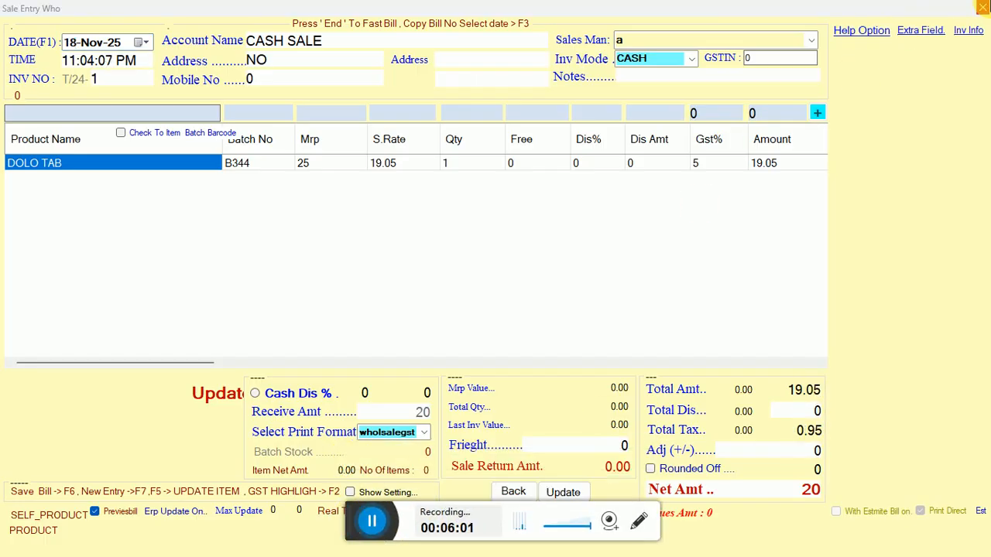
left_click(982, 8)
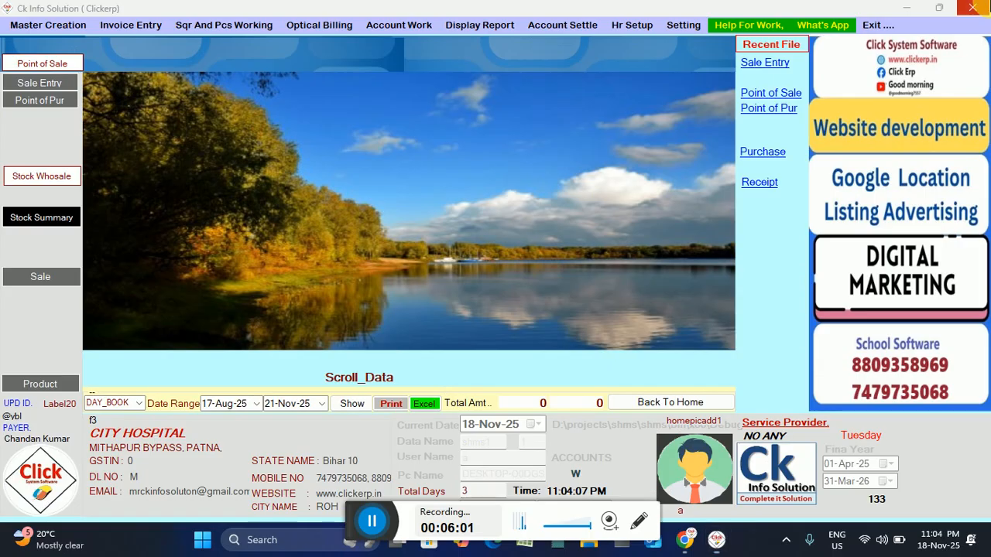
left_click(480, 24)
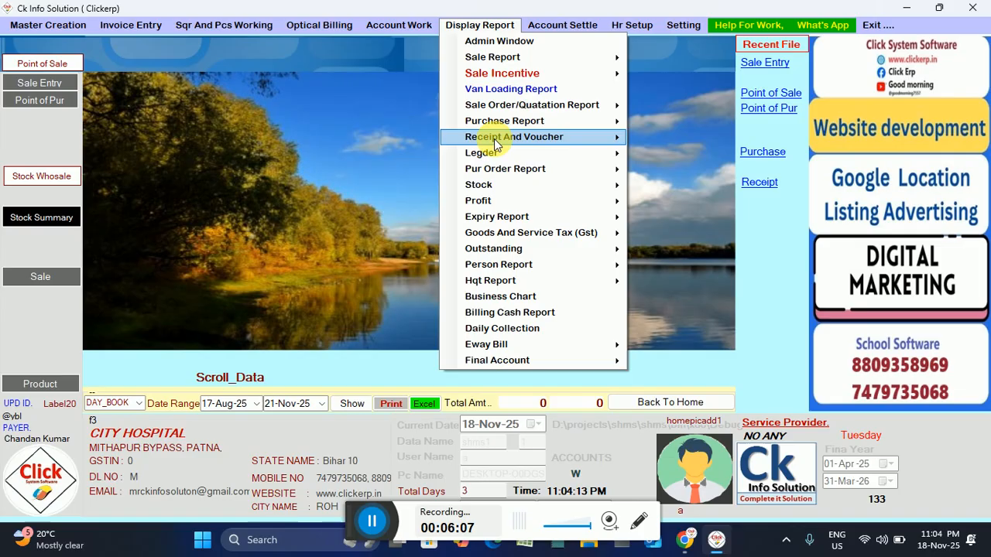
mouse_move(519, 203)
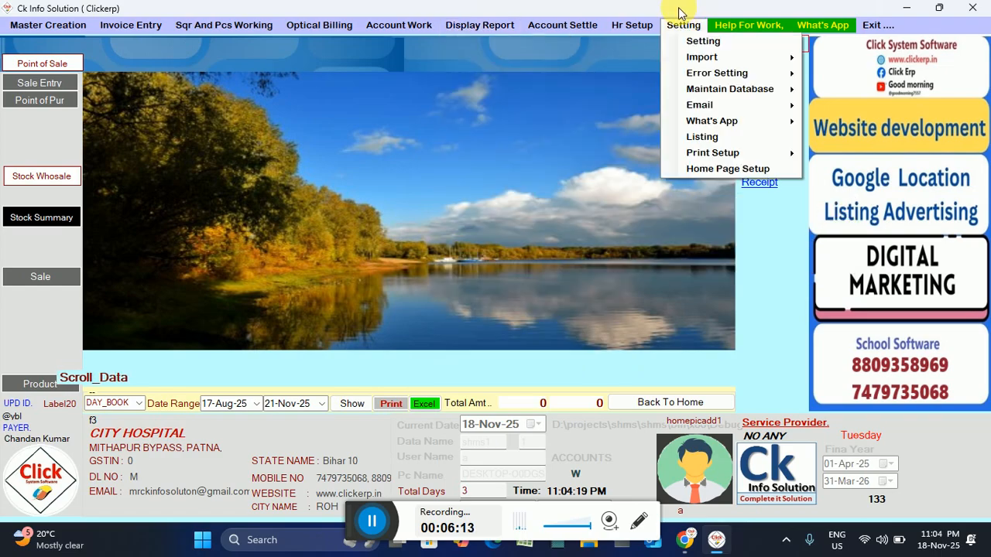
left_click(679, 9)
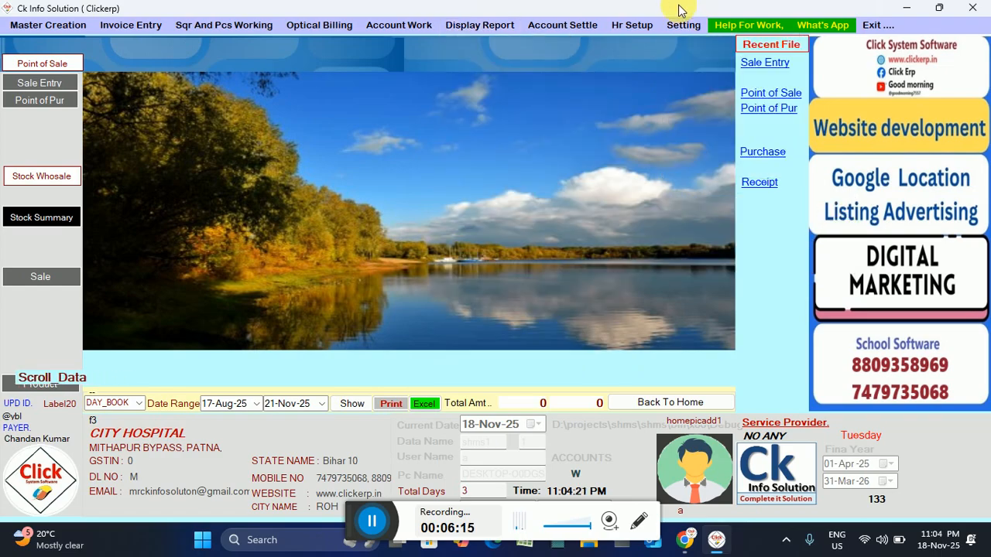